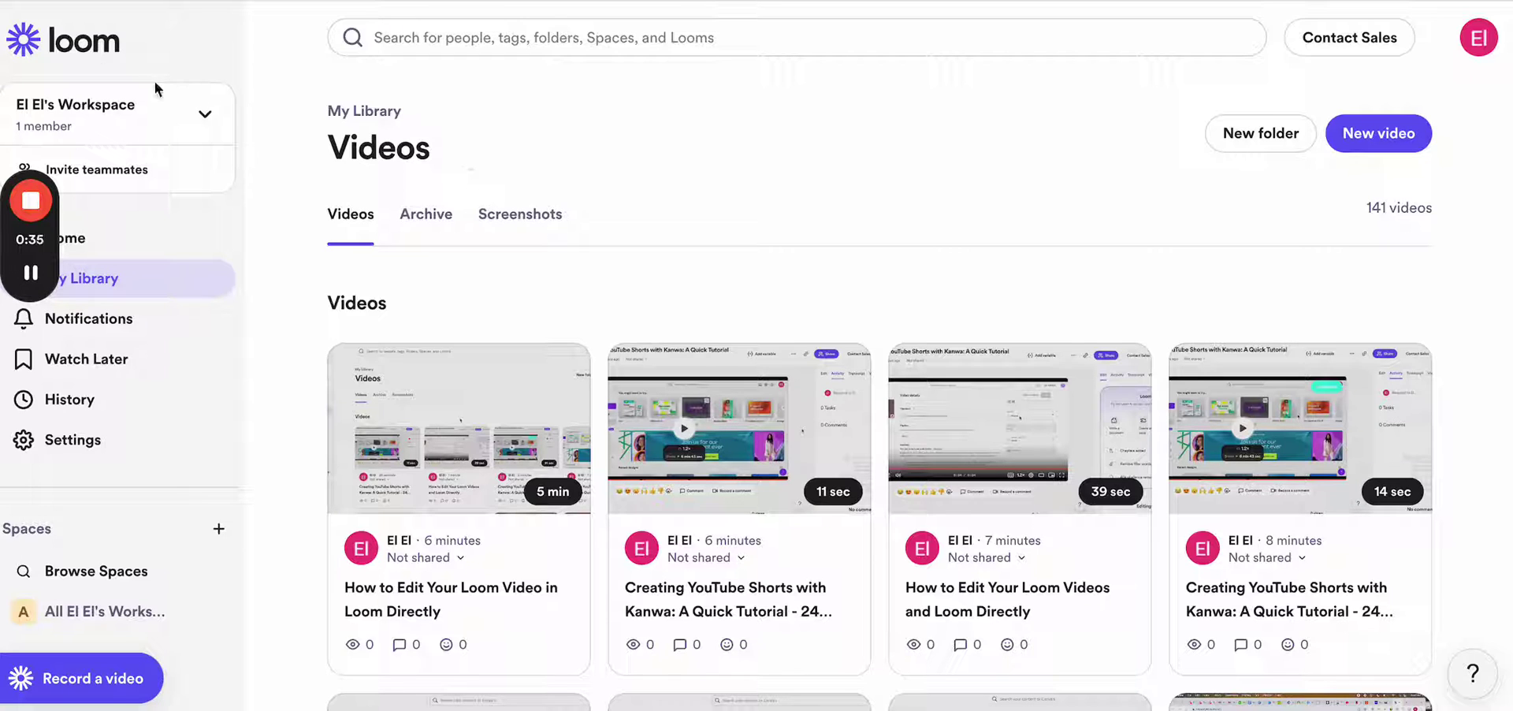
Open the 'Creating YouTube Shorts with Kanwa' tutorial video page.
{"action": "scroll", "coordinate": [615, 303], "scroll_direction": "down", "scroll_amount": 2}
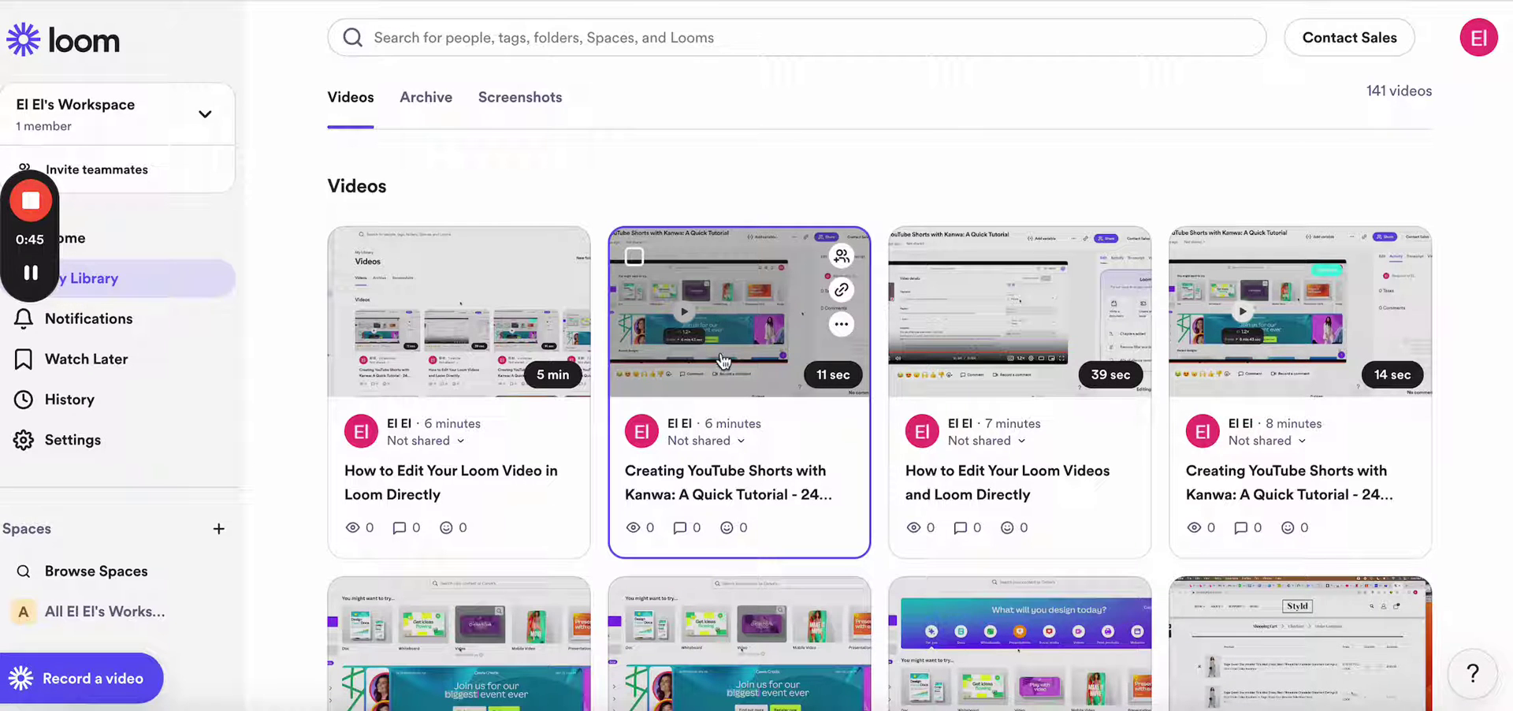
{"action": "left_click", "coordinate": [721, 327]}
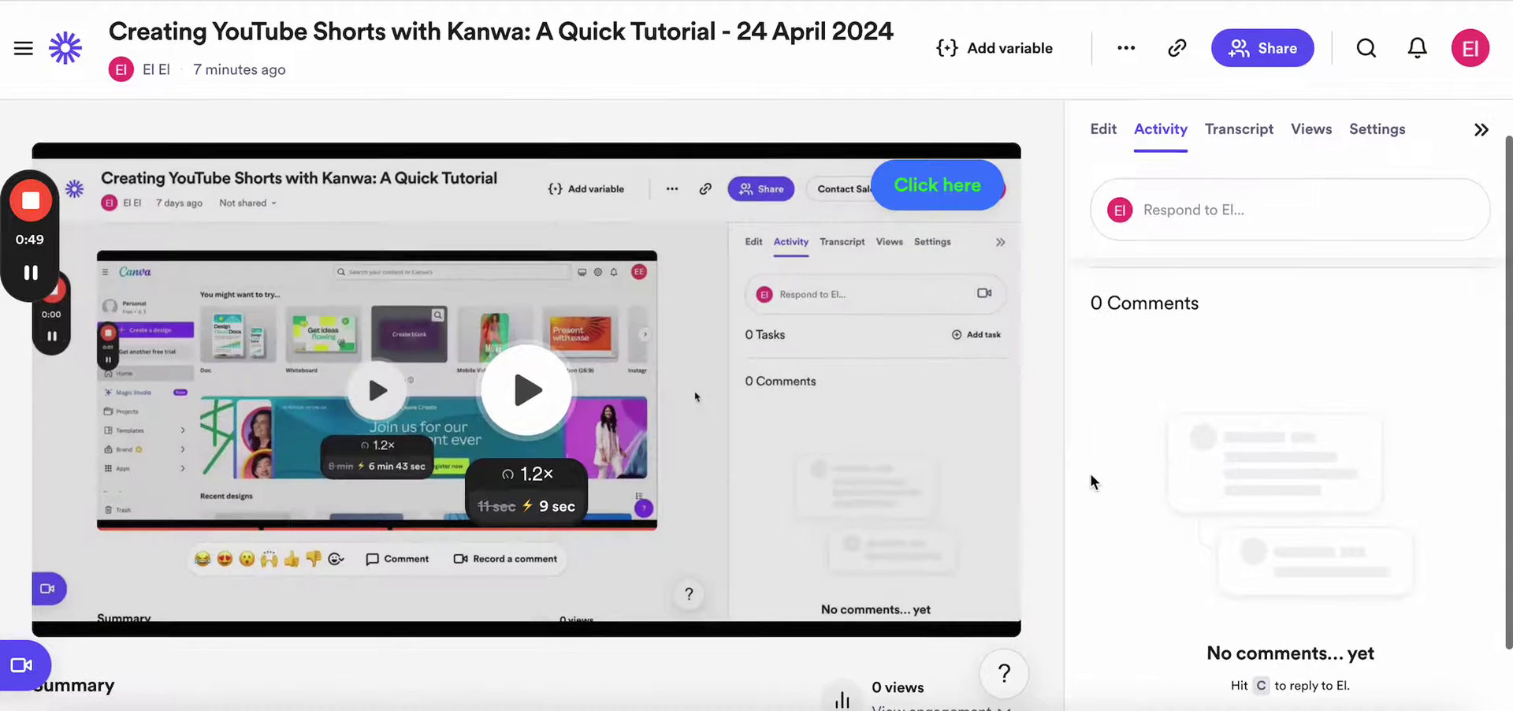
{"action": "scroll", "coordinate": [840, 536], "scroll_direction": "down", "scroll_amount": 5}
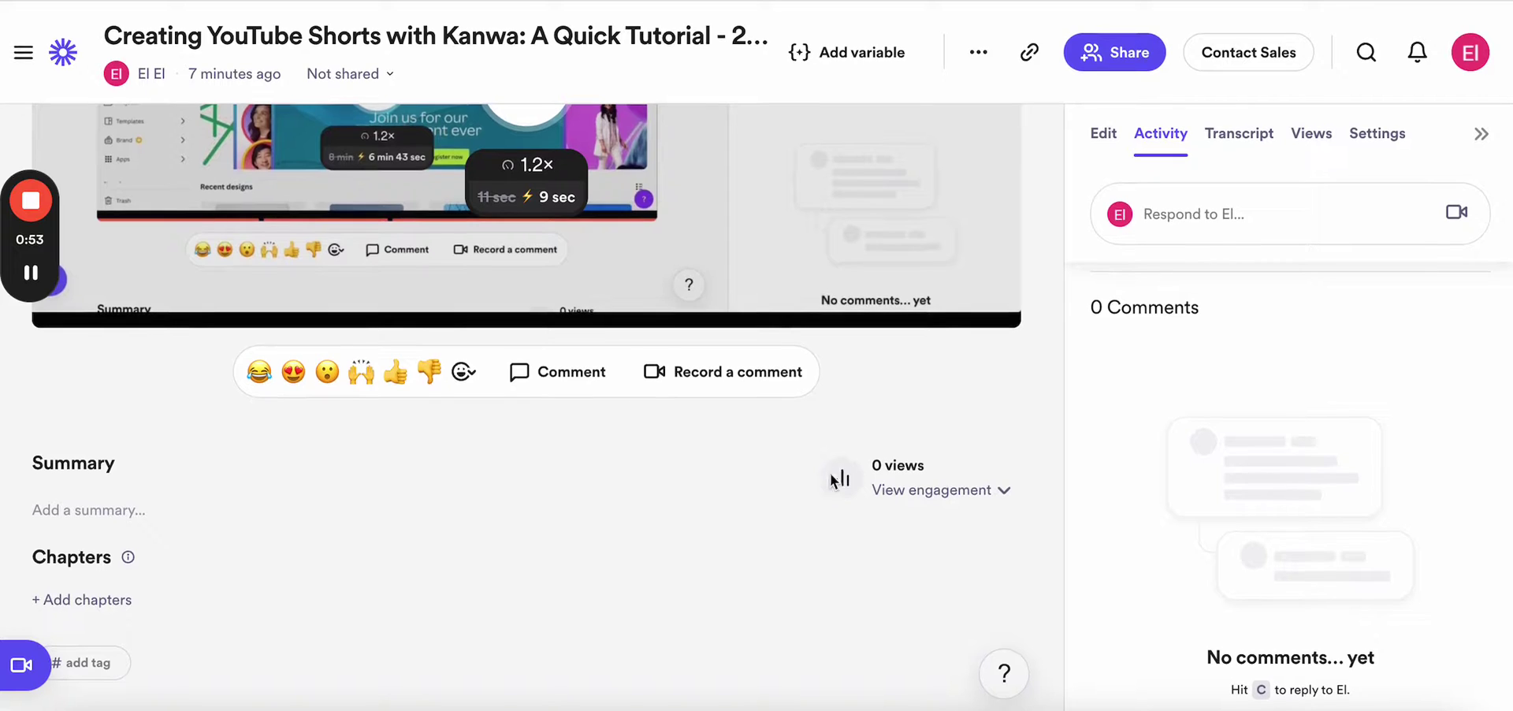
{"action": "scroll", "coordinate": [678, 386], "scroll_direction": "up", "scroll_amount": 5}
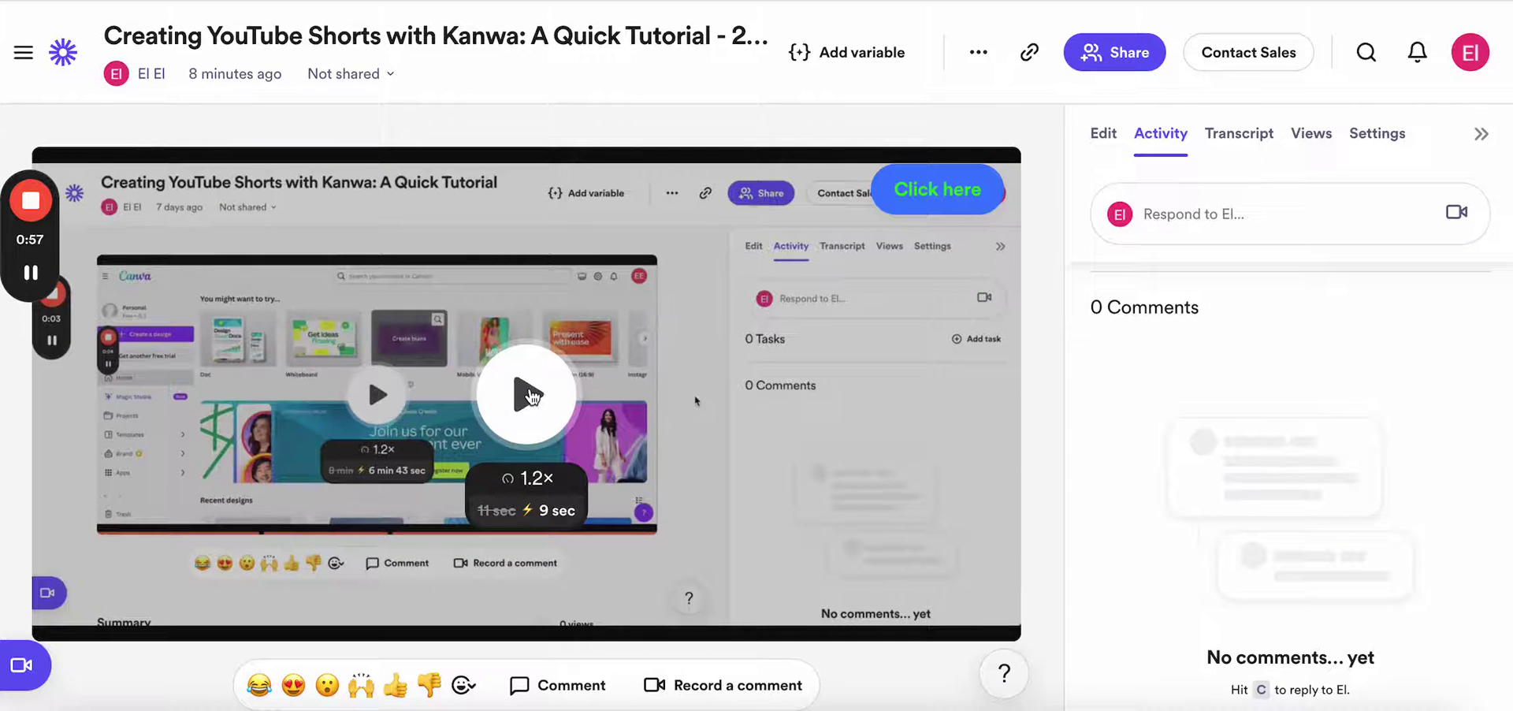
Play the tutorial video and pause it at 0:08.
{"action": "left_click", "coordinate": [528, 392]}
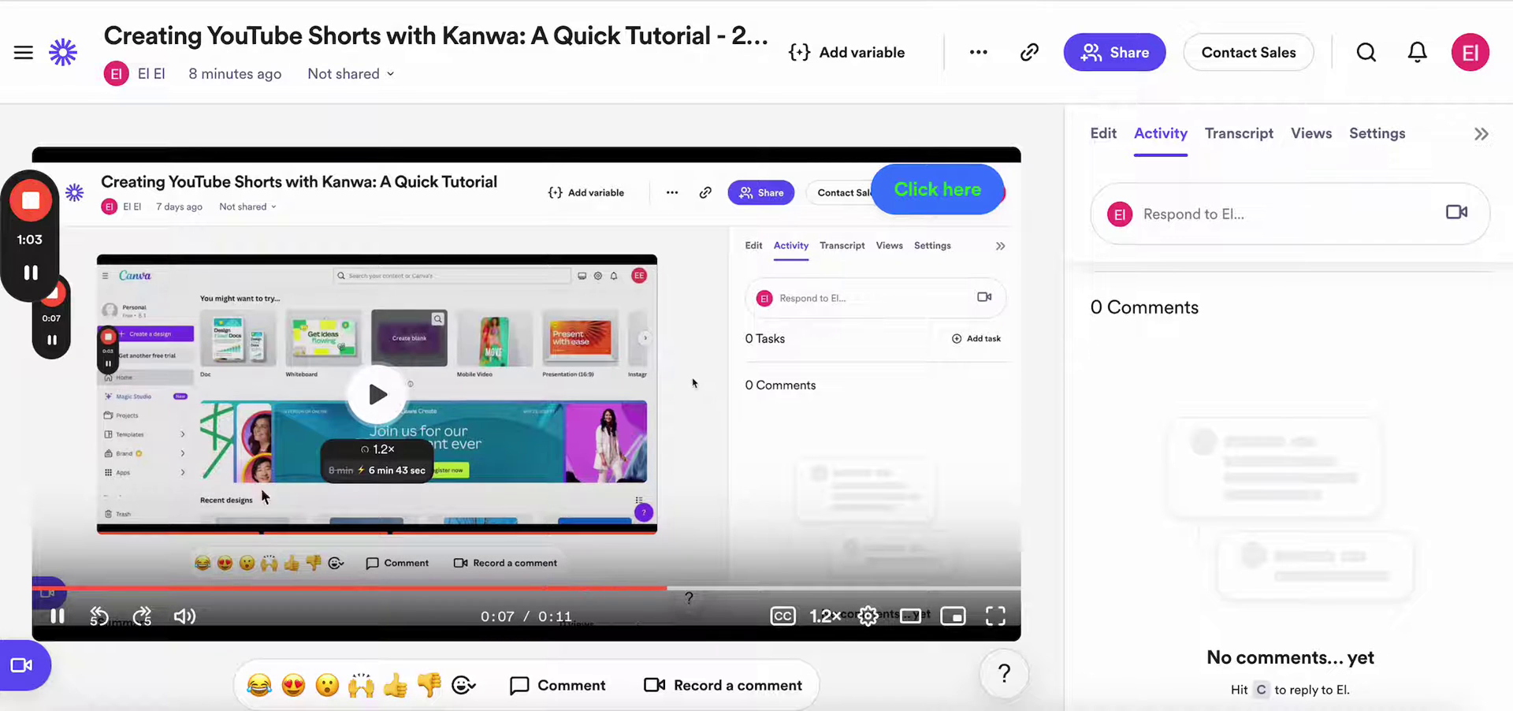
{"action": "left_click", "coordinate": [692, 376]}
{"action": "scroll", "coordinate": [692, 377], "scroll_direction": "down", "scroll_amount": 4}
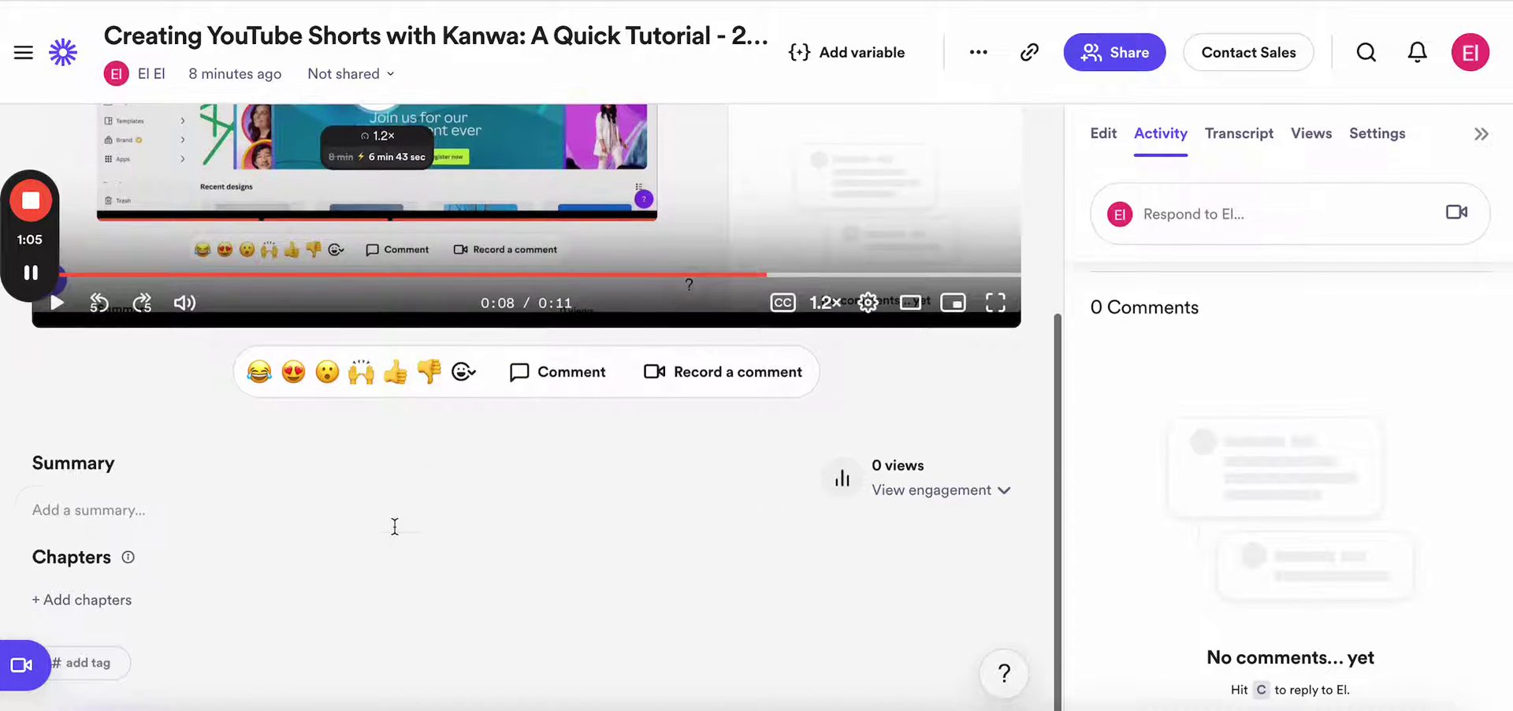
{"action": "scroll", "coordinate": [463, 440], "scroll_direction": "up", "scroll_amount": 4}
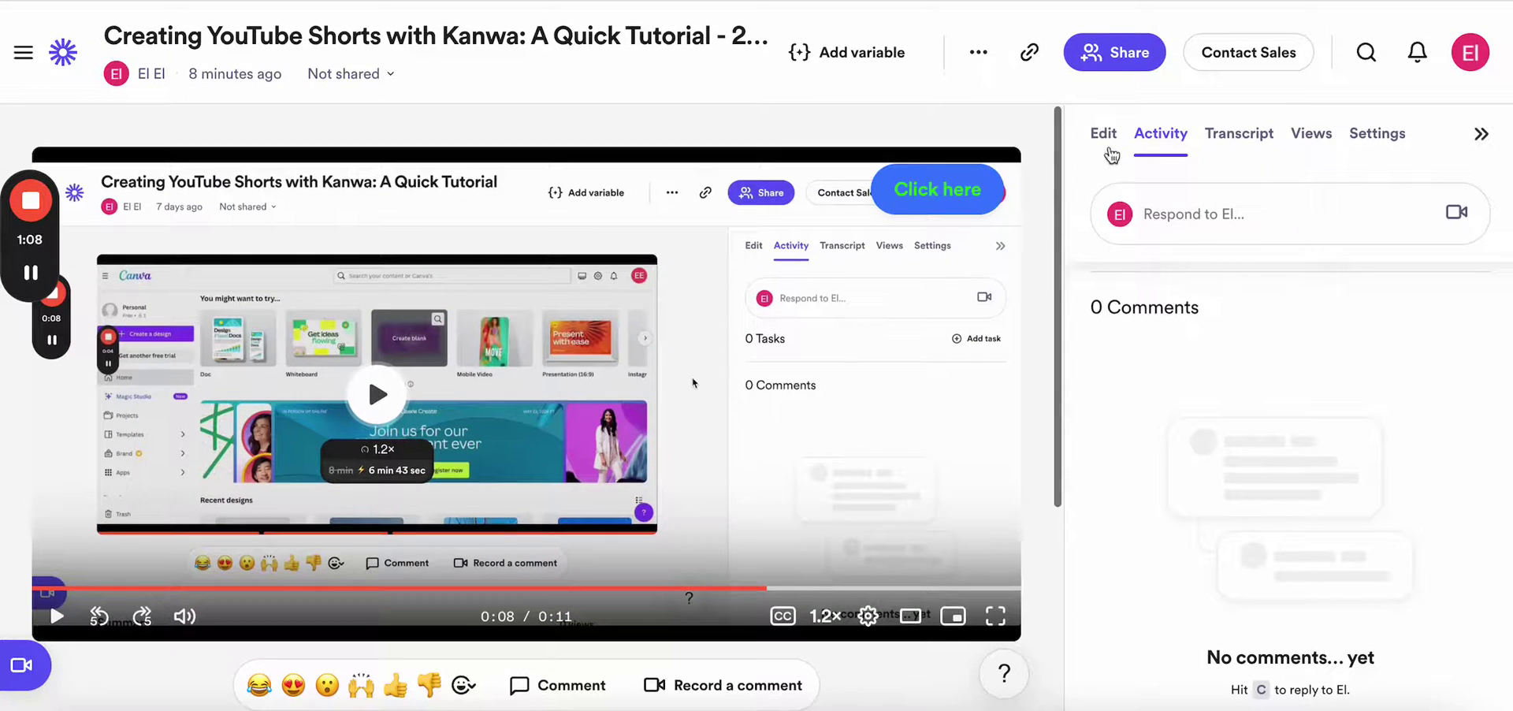
Delete the video's existing green Click here call-to-action link.
{"action": "left_click", "coordinate": [1102, 135]}
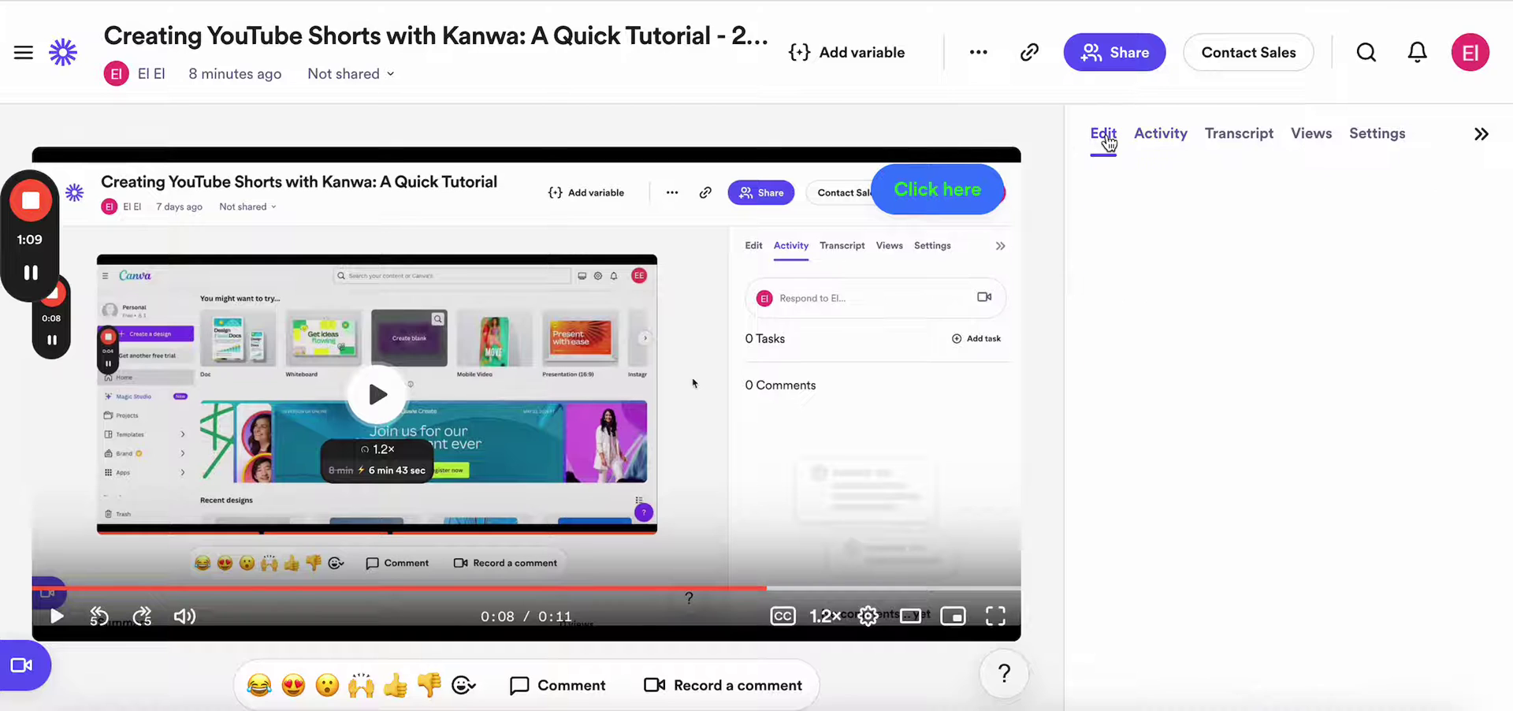
{"action": "scroll", "coordinate": [1198, 367], "scroll_direction": "down", "scroll_amount": 3}
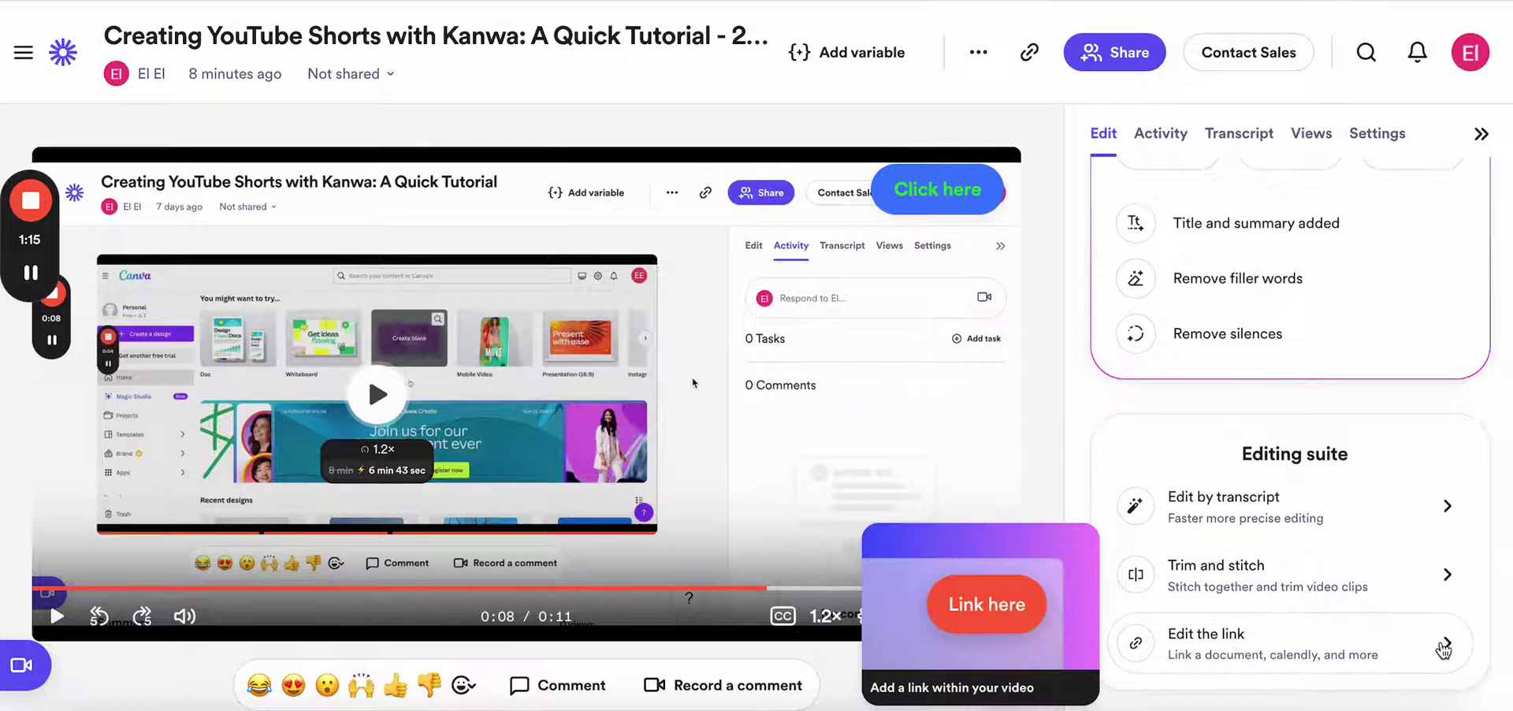
{"action": "left_click", "coordinate": [1446, 642]}
{"action": "left_click", "coordinate": [1154, 678]}
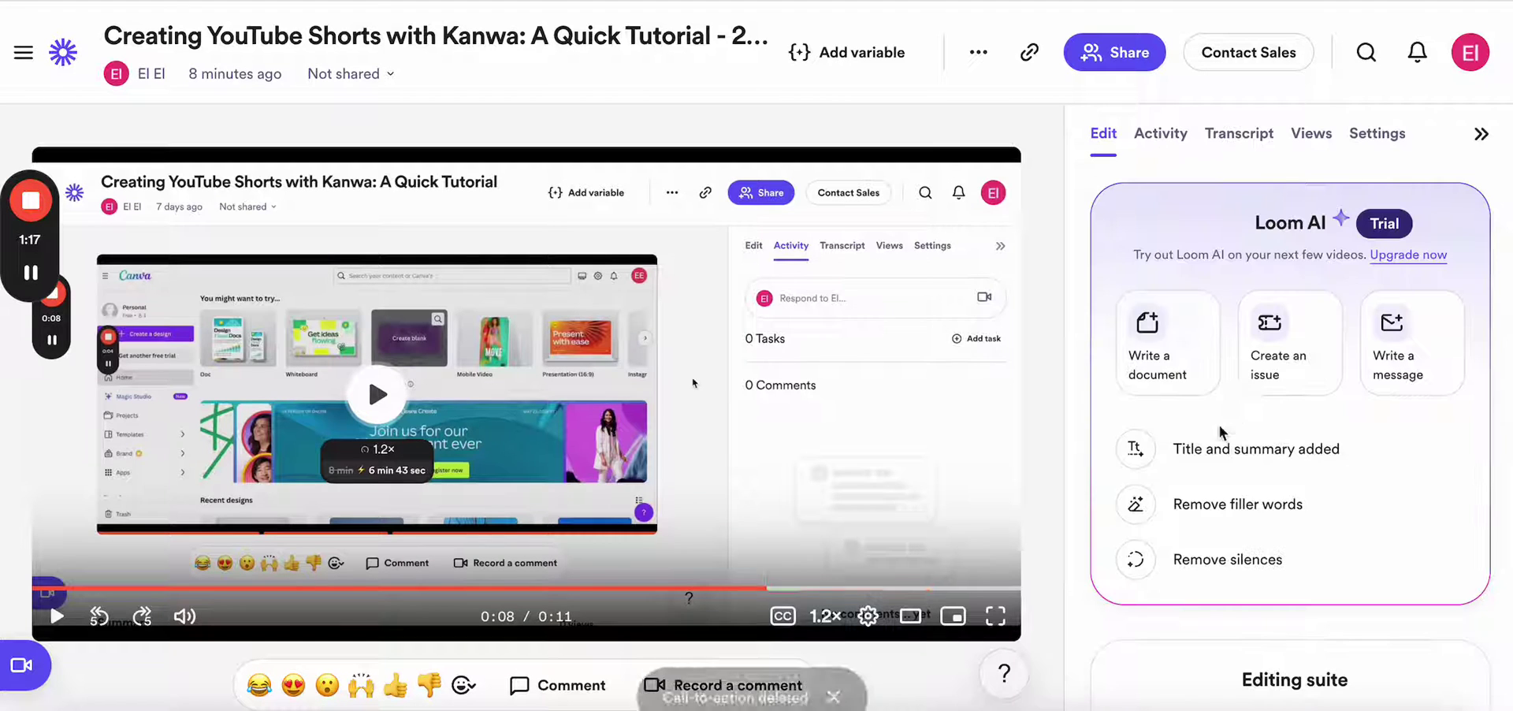
Choose 'Edit by transcript' in the Editing suite.
{"action": "scroll", "coordinate": [1286, 580], "scroll_direction": "down", "scroll_amount": 3}
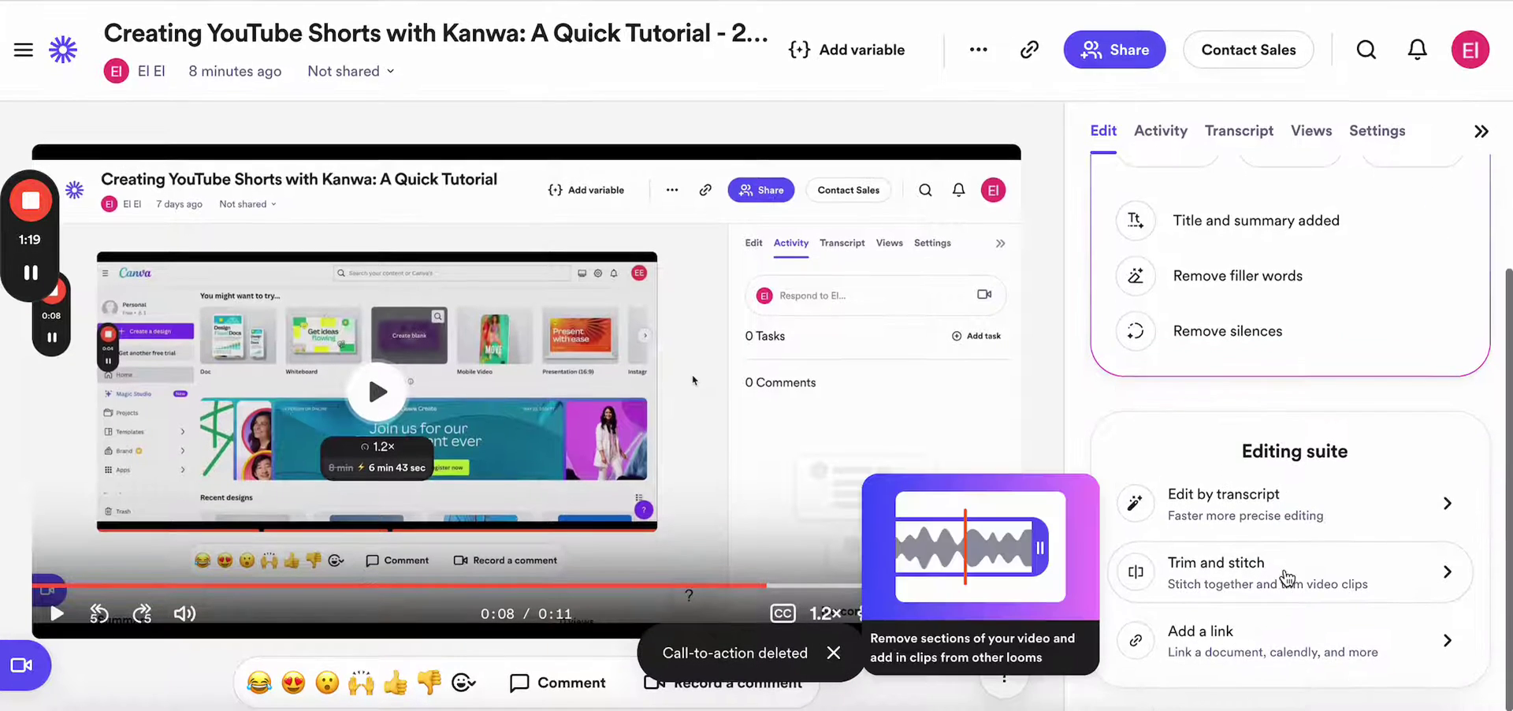
{"action": "mouse_move", "coordinate": [1331, 513]}
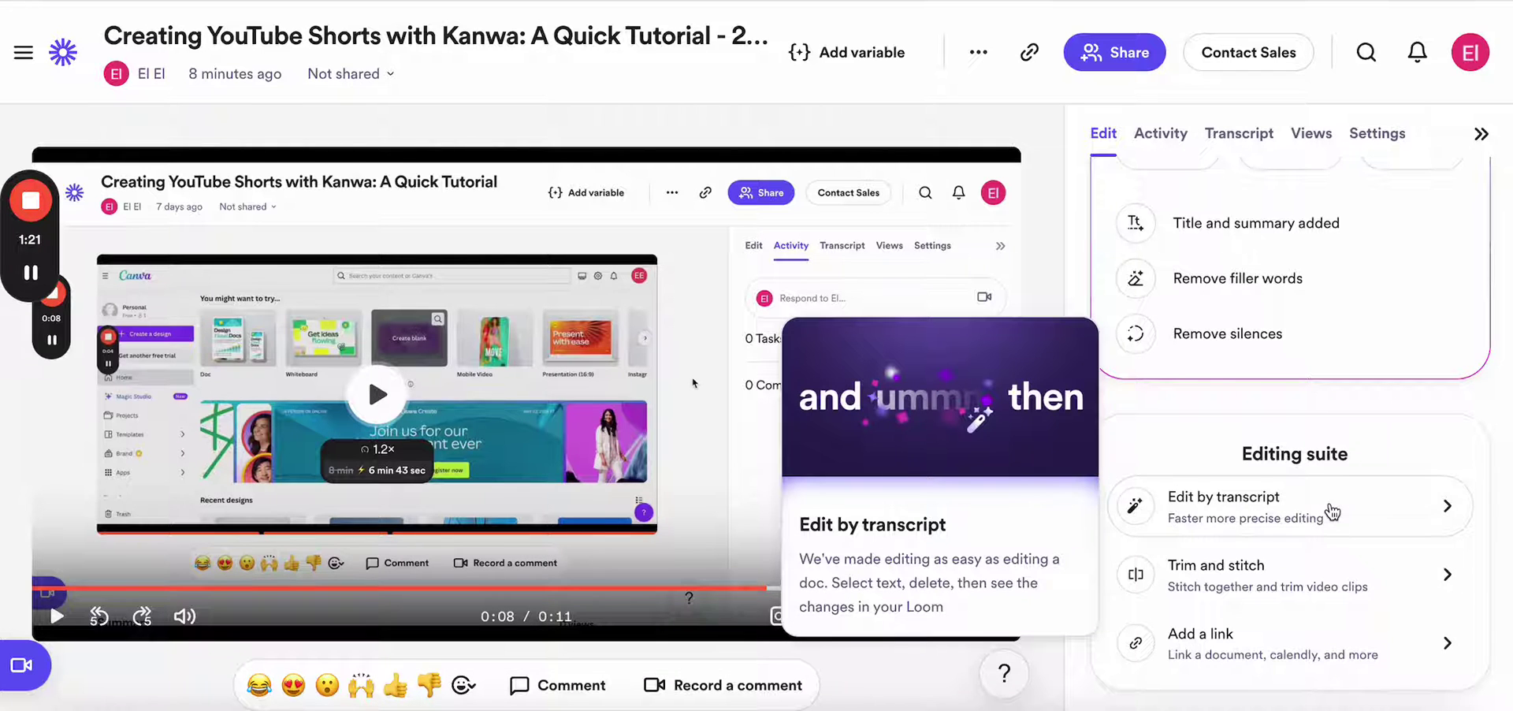
{"action": "left_click", "coordinate": [1332, 512]}
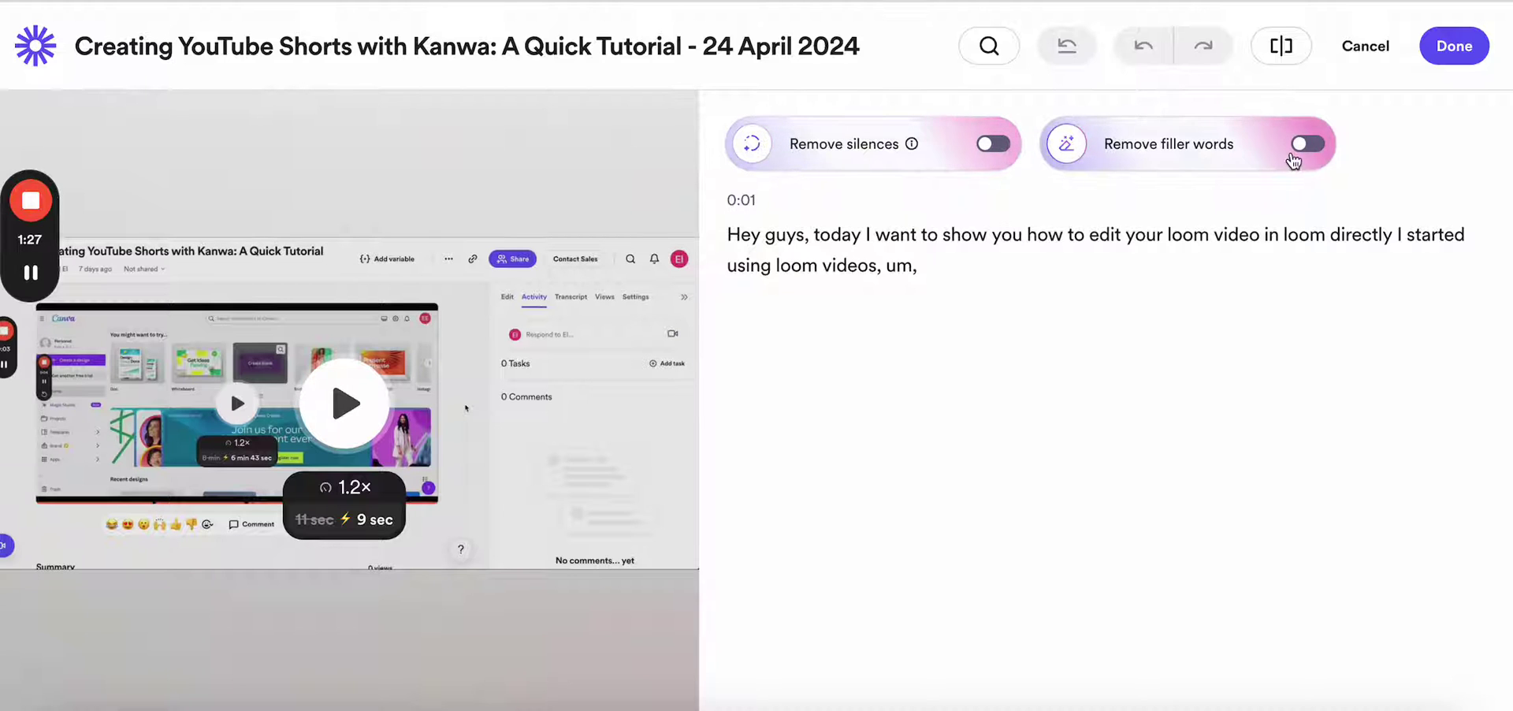
Trim the word 'want' from the transcript, shortening the clip from 11 to 9 seconds.
{"action": "double_click", "coordinate": [881, 234]}
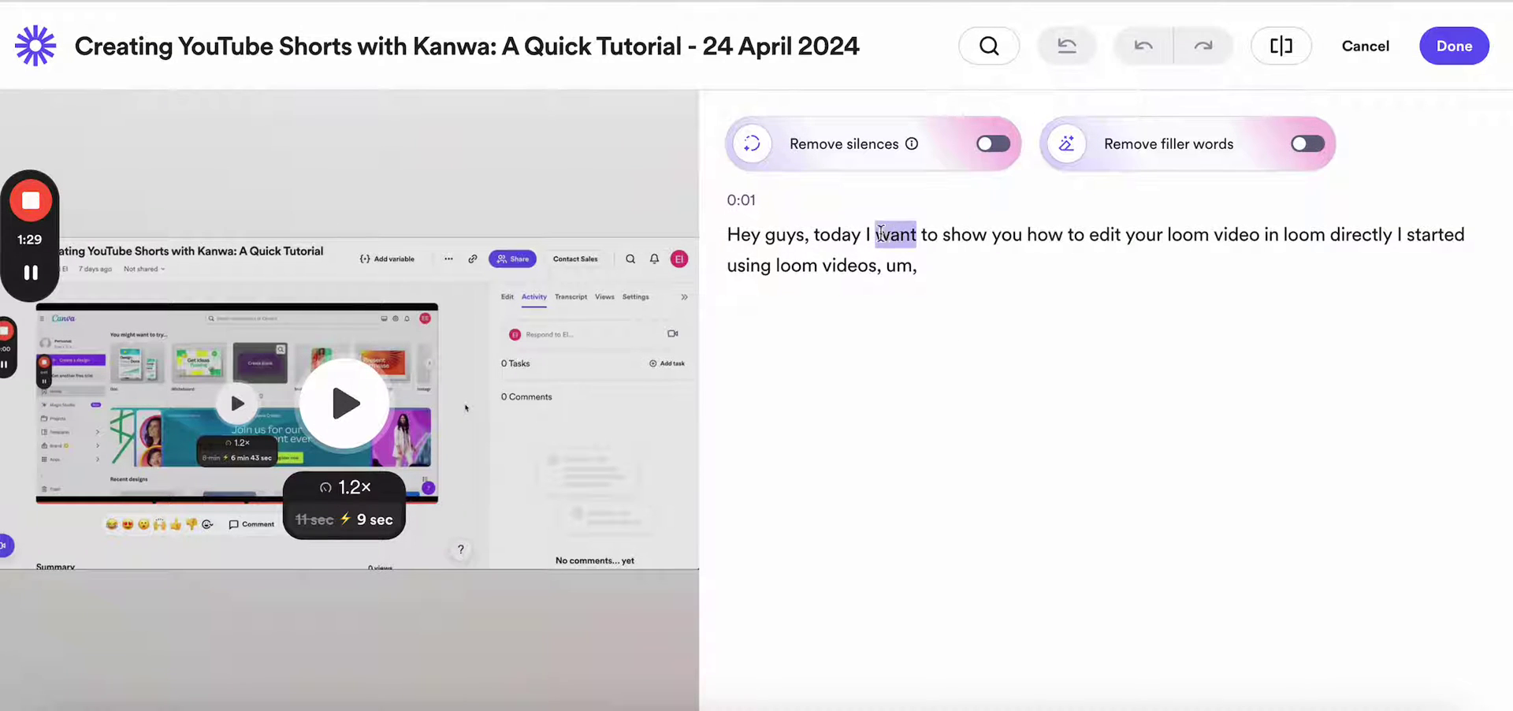
{"action": "left_click", "coordinate": [881, 234]}
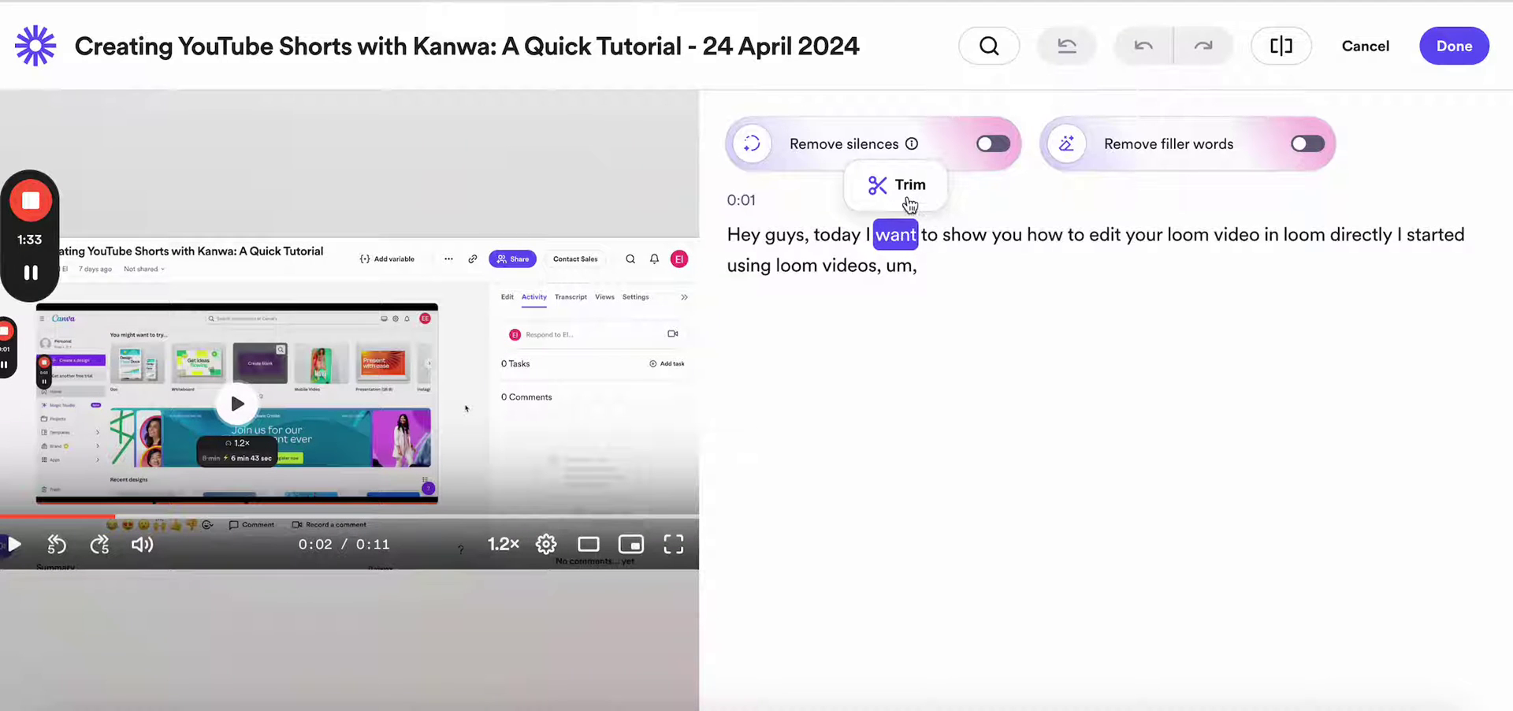
{"action": "left_click", "coordinate": [906, 188]}
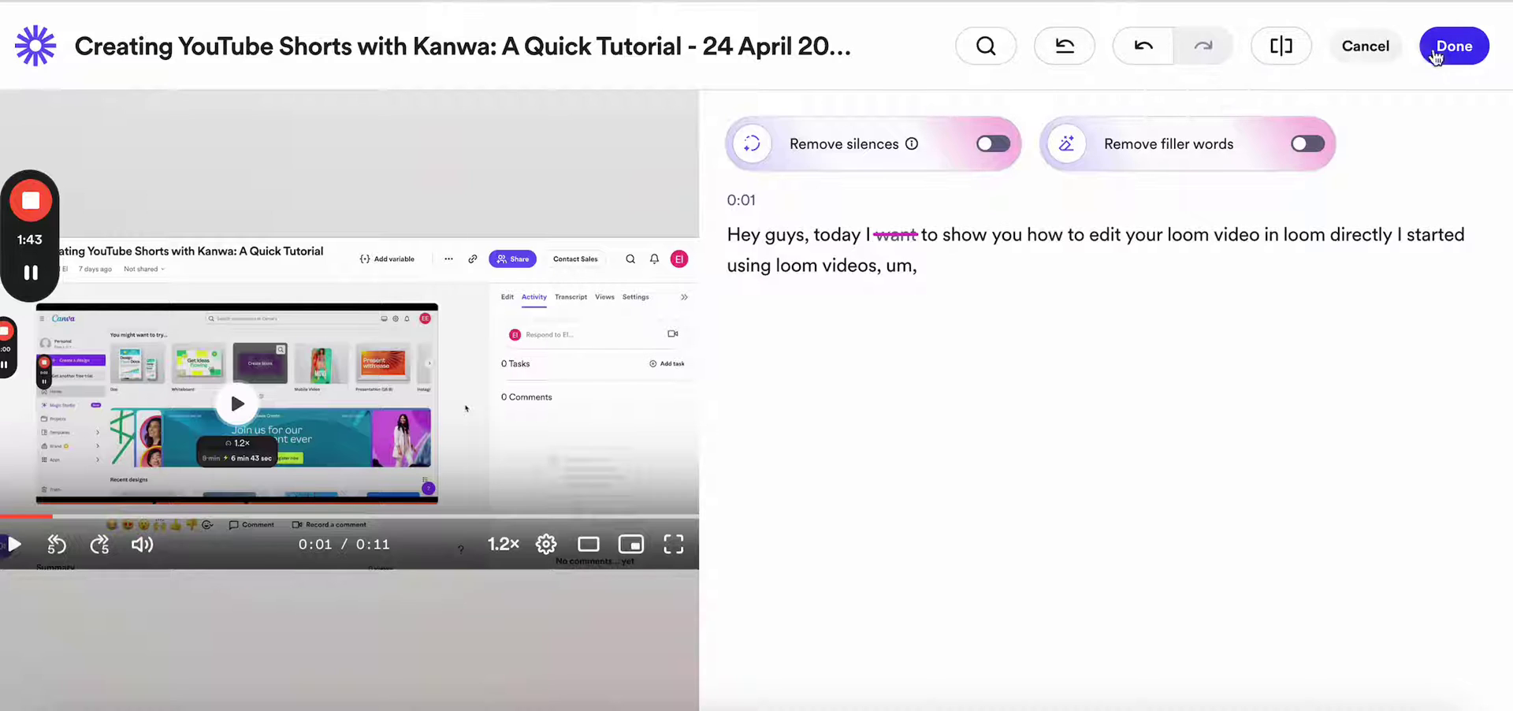
Cancel and discard the transcript changes, then show the video's Edit options again.
{"action": "left_click", "coordinate": [1375, 52]}
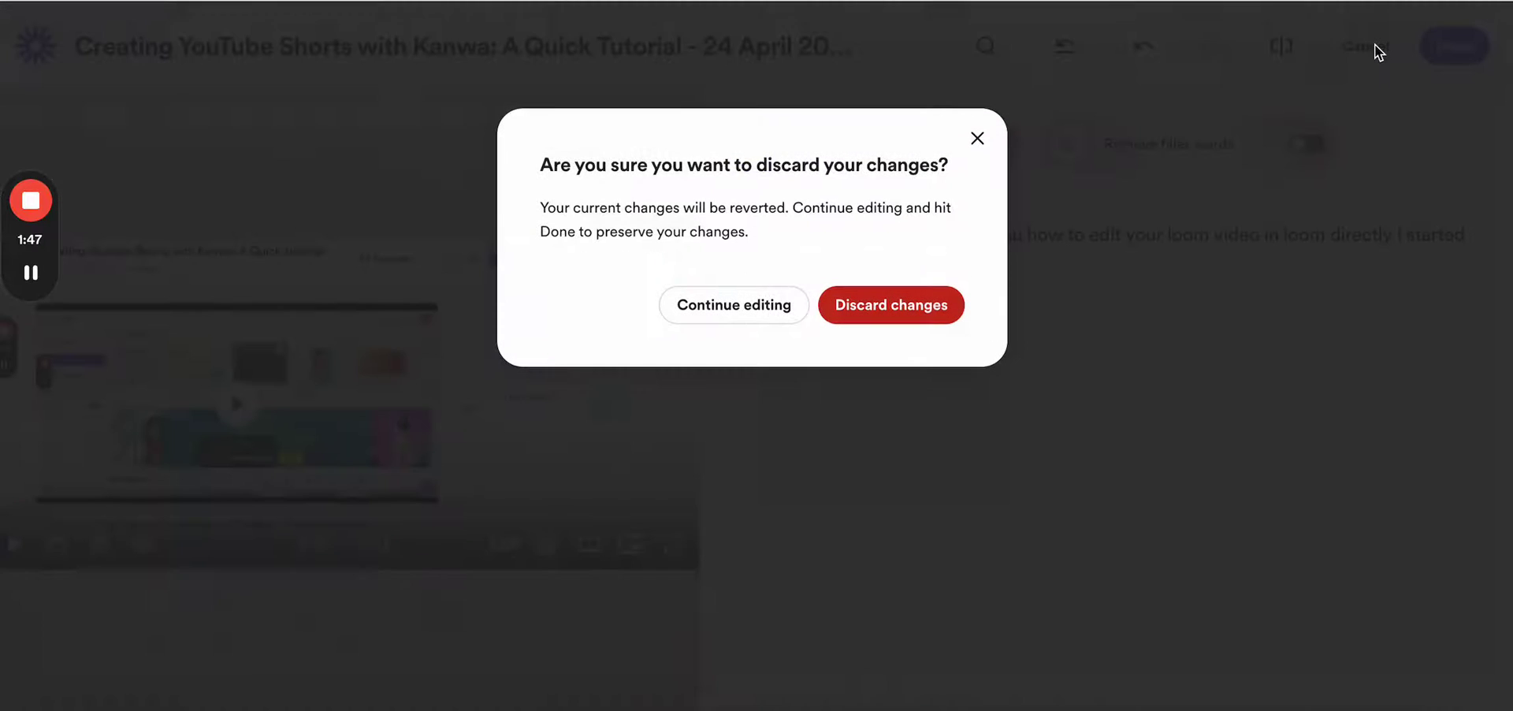
{"action": "left_click", "coordinate": [919, 314]}
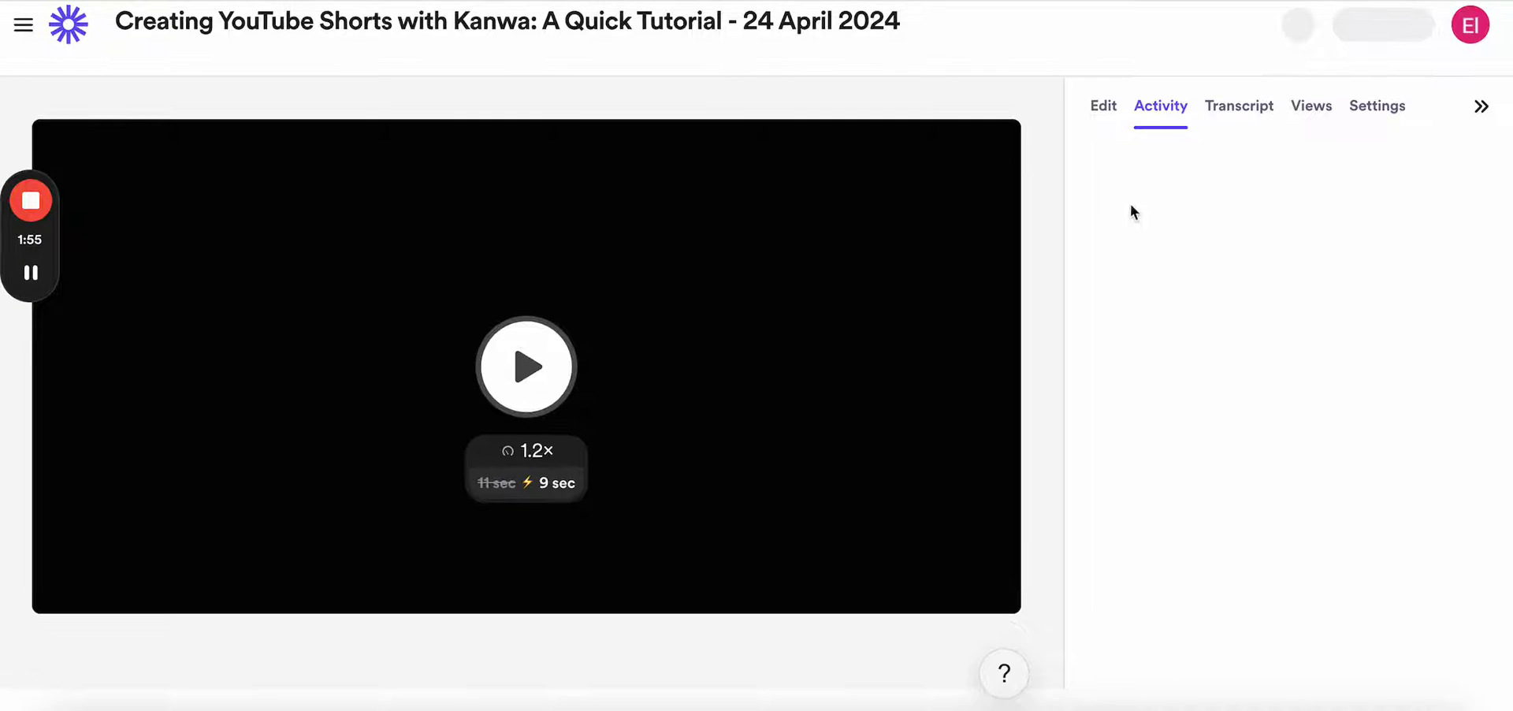
{"action": "left_click", "coordinate": [1103, 135]}
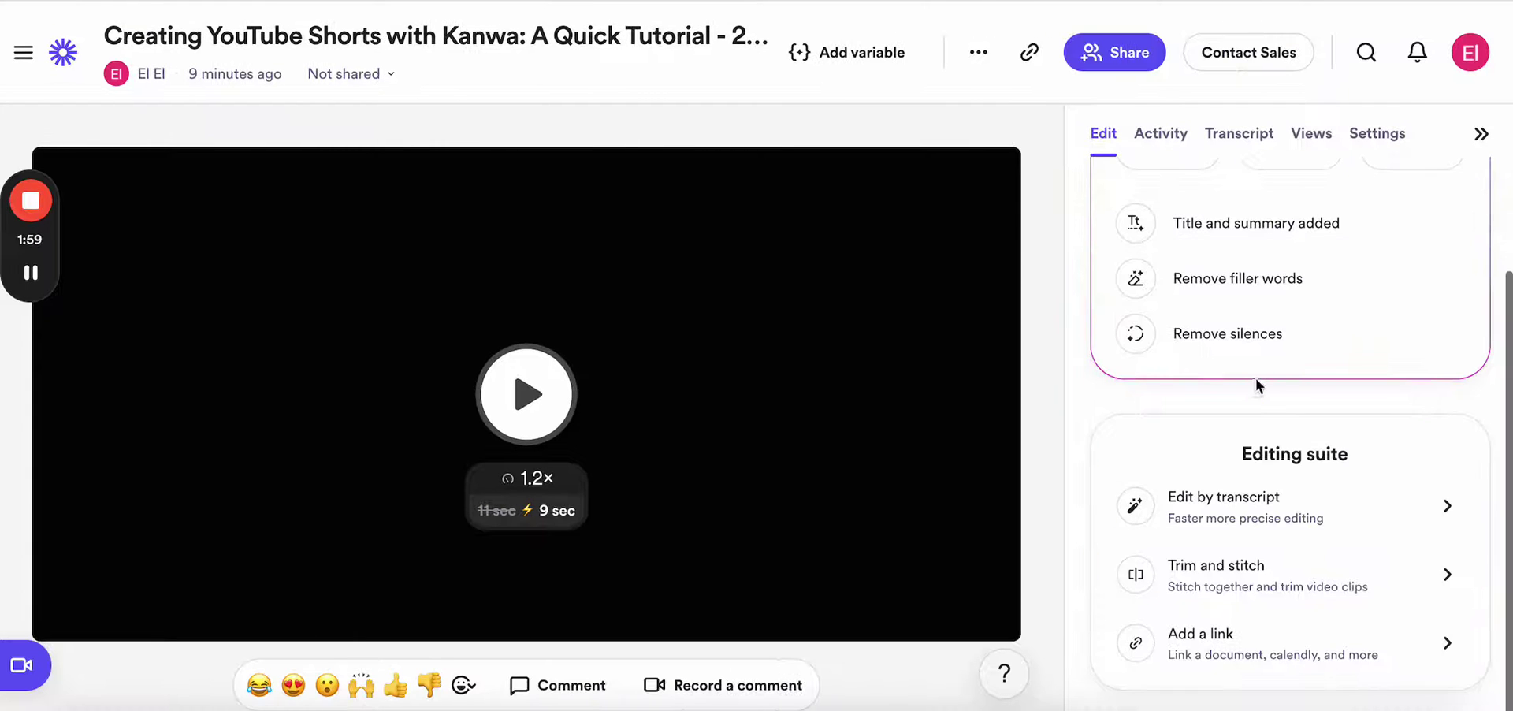
Open the Trim and stitch editor and move the playhead along the waveform timeline.
{"action": "left_click", "coordinate": [1443, 579]}
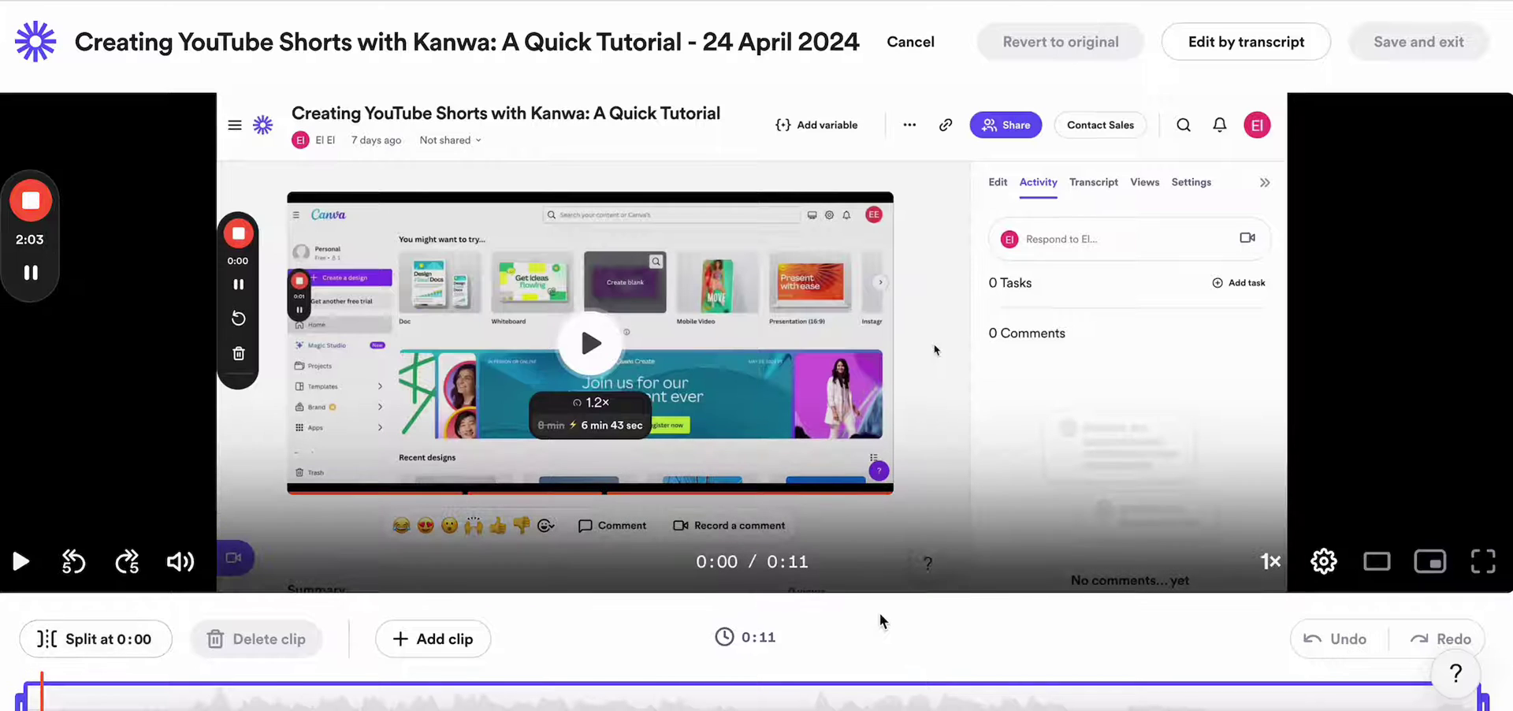
{"action": "scroll", "coordinate": [881, 621], "scroll_direction": "down", "scroll_amount": 2}
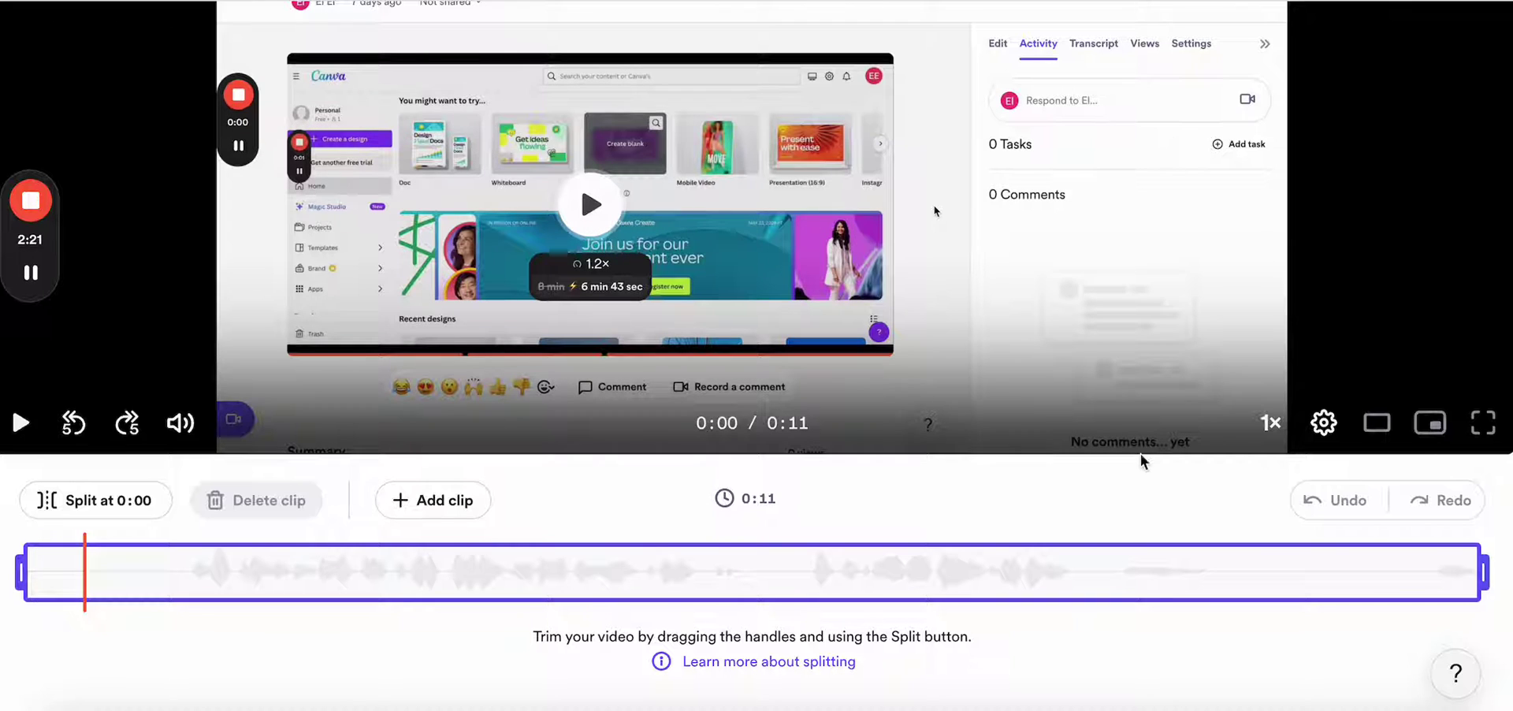
{"action": "left_click", "coordinate": [809, 580]}
Drag the clip's right trim handle back to about 0:10, cutting the video from 0:11.
{"action": "left_click", "coordinate": [1286, 575]}
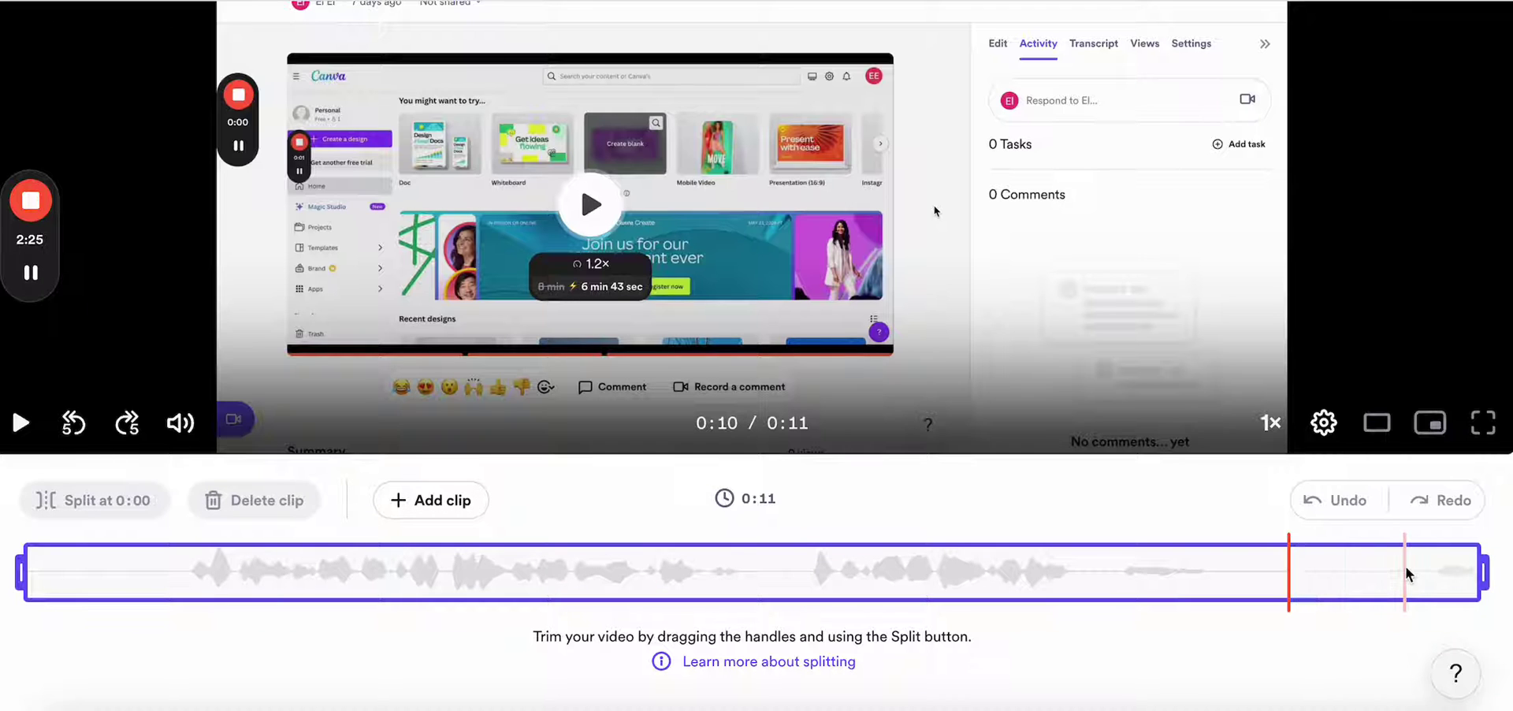
{"action": "left_click", "coordinate": [1404, 574]}
{"action": "left_click", "coordinate": [380, 406]}
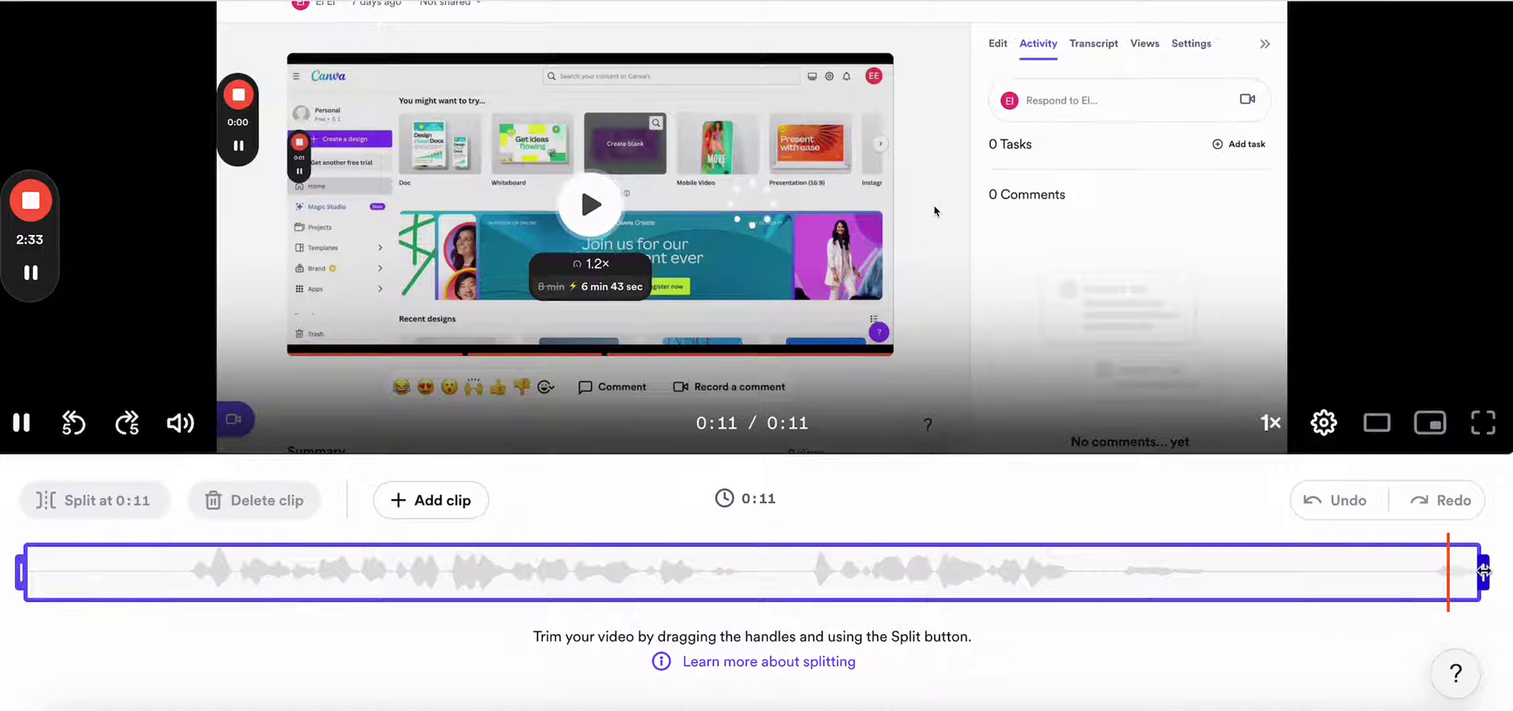
{"action": "left_click_drag", "start_coordinate": [1484, 571], "coordinate": [1338, 582]}
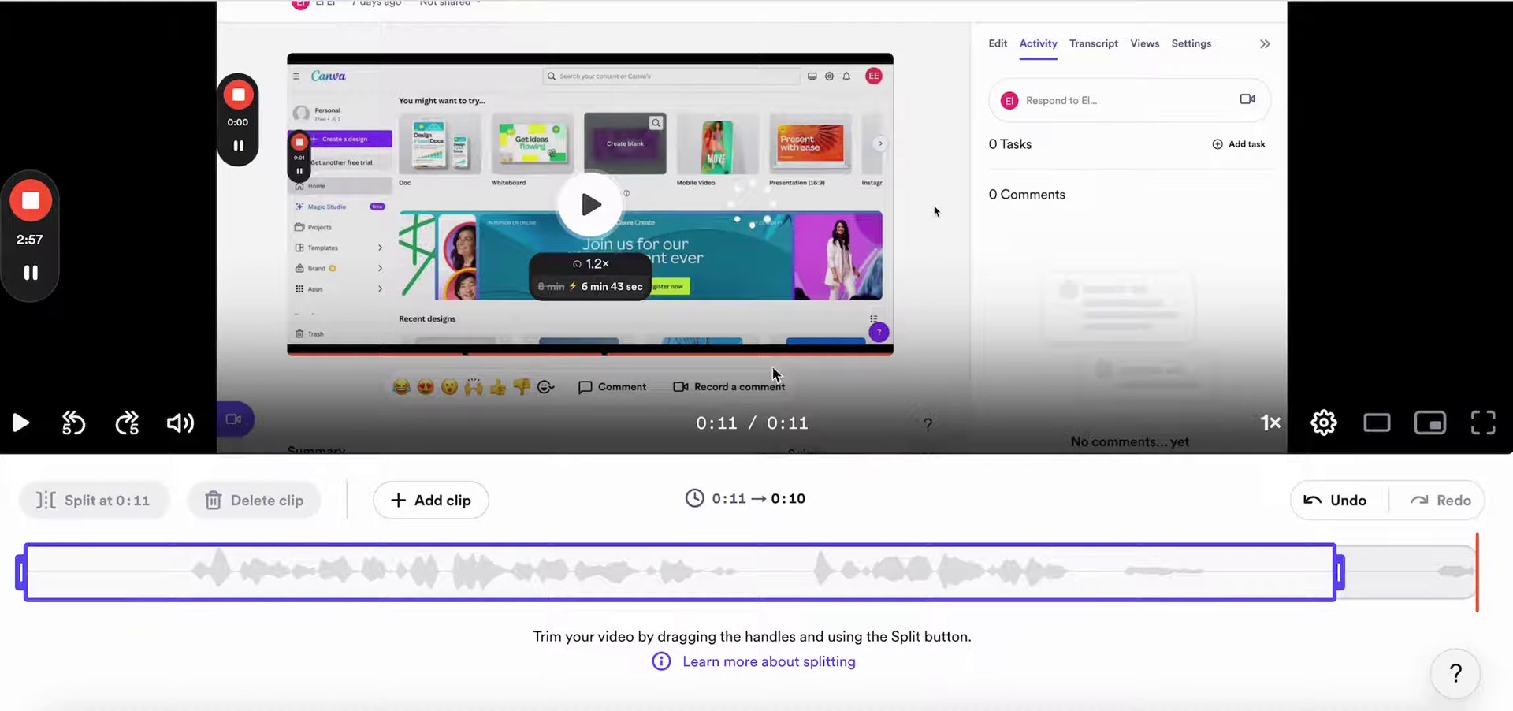
{"action": "left_click", "coordinate": [1198, 569]}
{"action": "left_click", "coordinate": [1277, 569]}
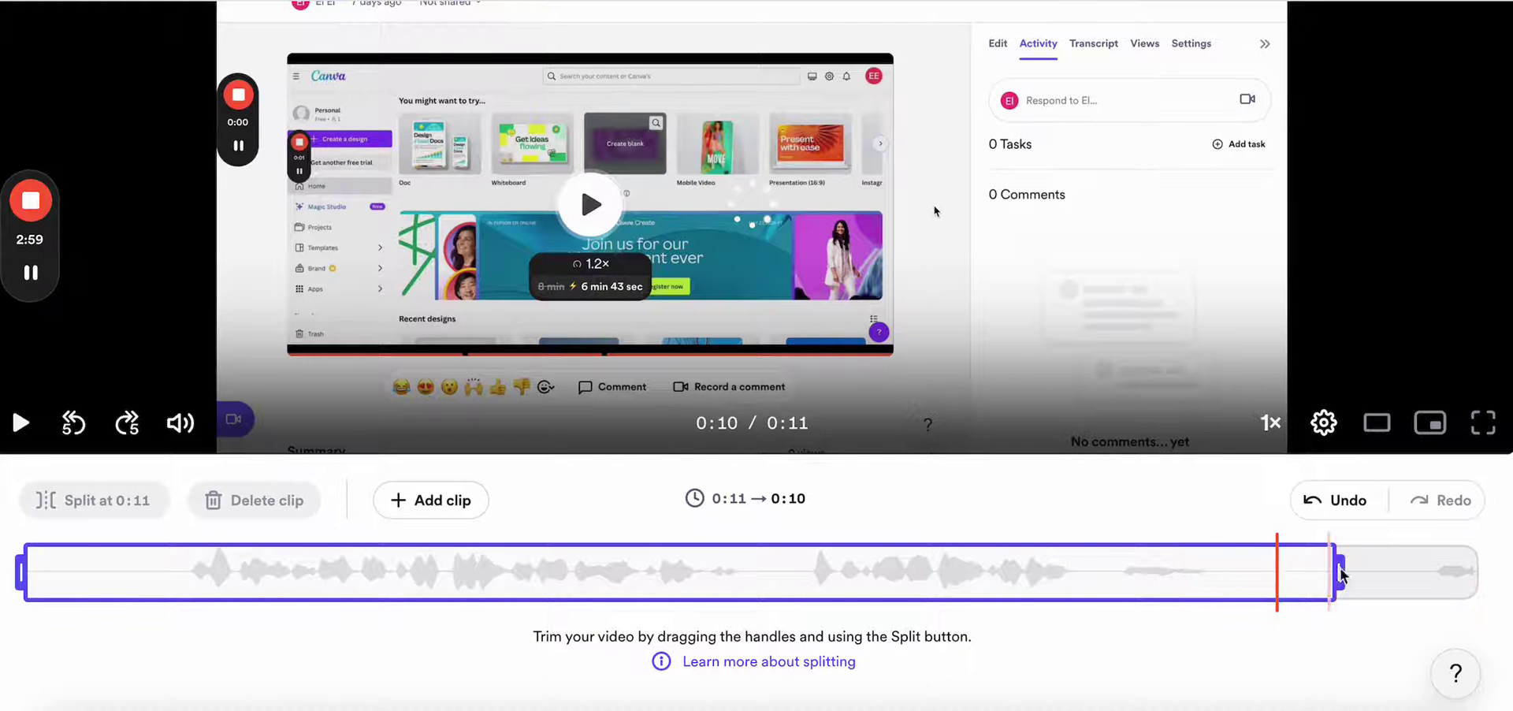
{"action": "scroll", "coordinate": [1356, 236], "scroll_direction": "up", "scroll_amount": 2}
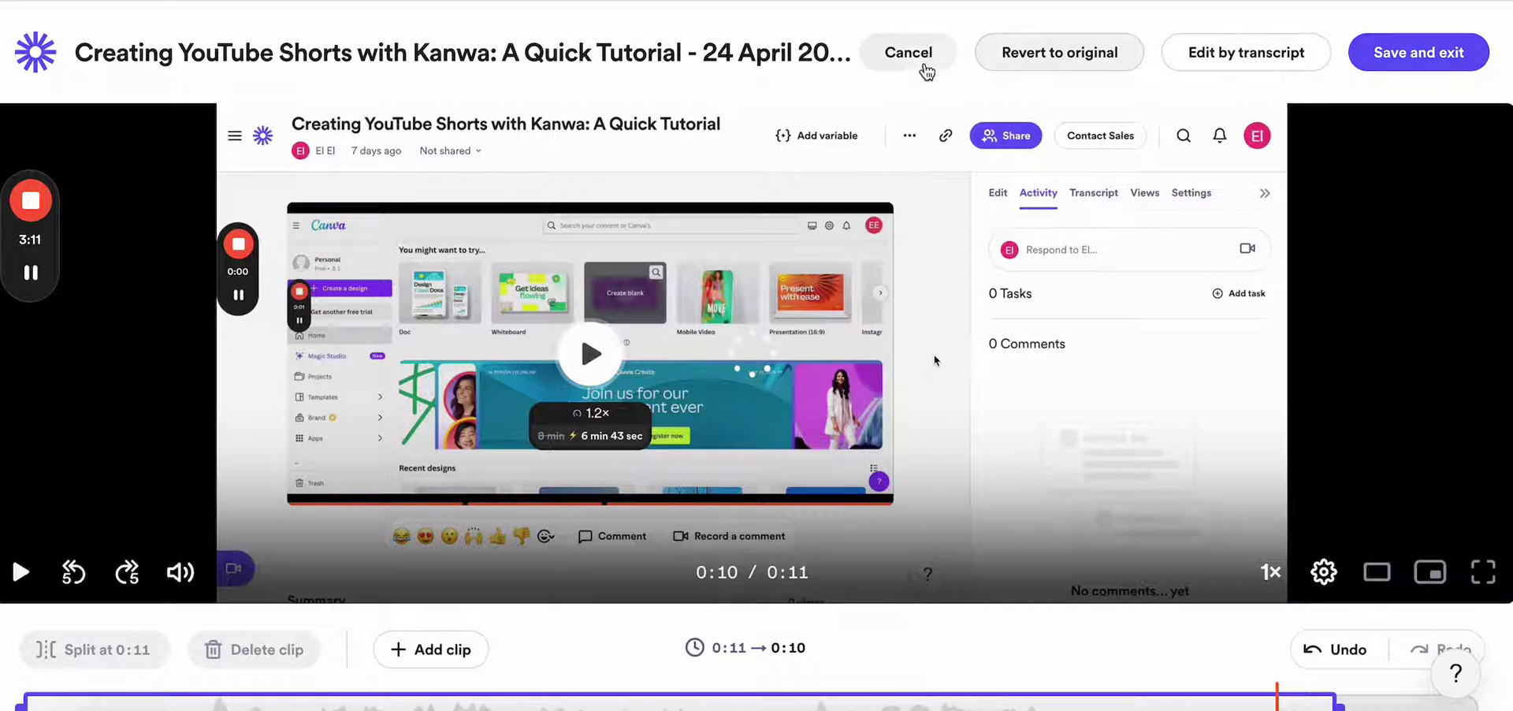
Leave the trim editor discarding the trim, and scroll to the Editing suite options.
{"action": "left_click", "coordinate": [918, 57]}
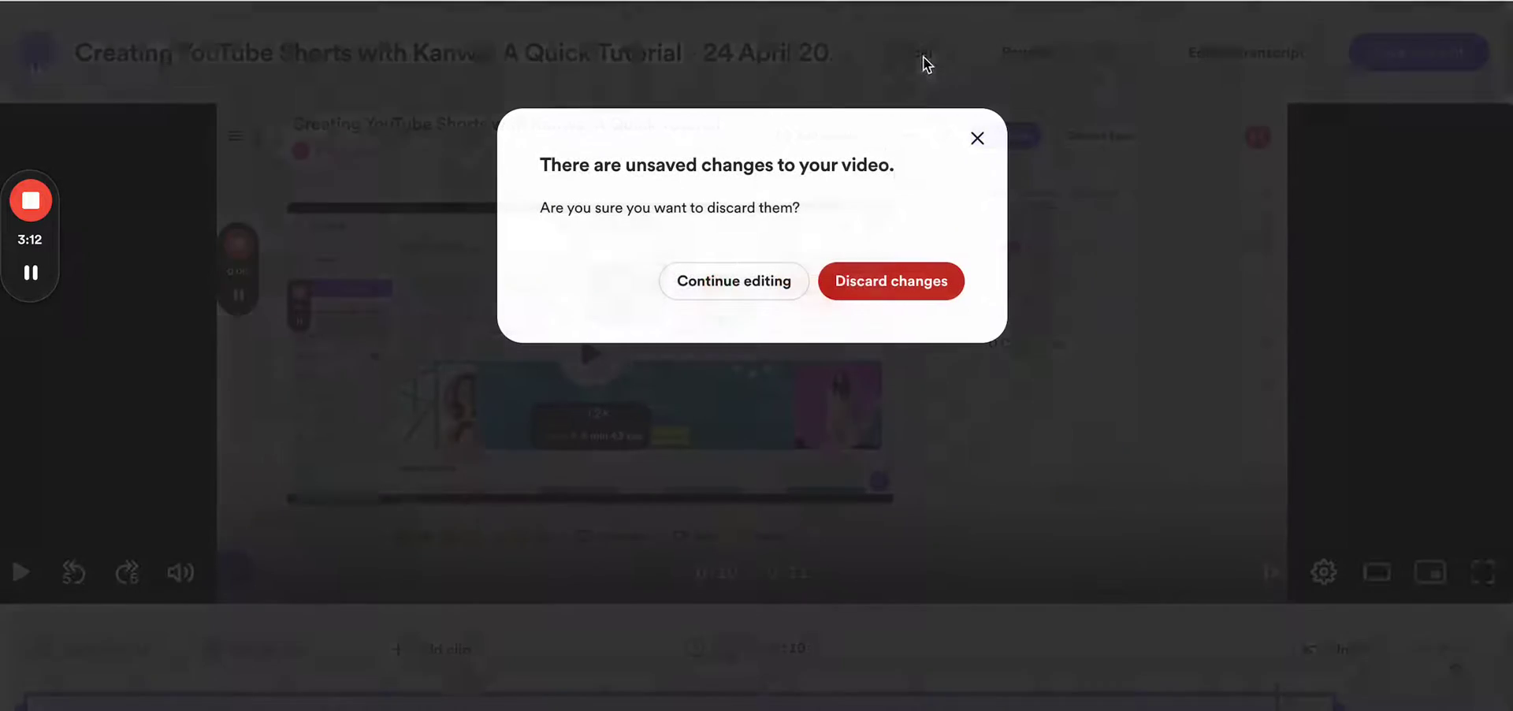
{"action": "left_click", "coordinate": [865, 288]}
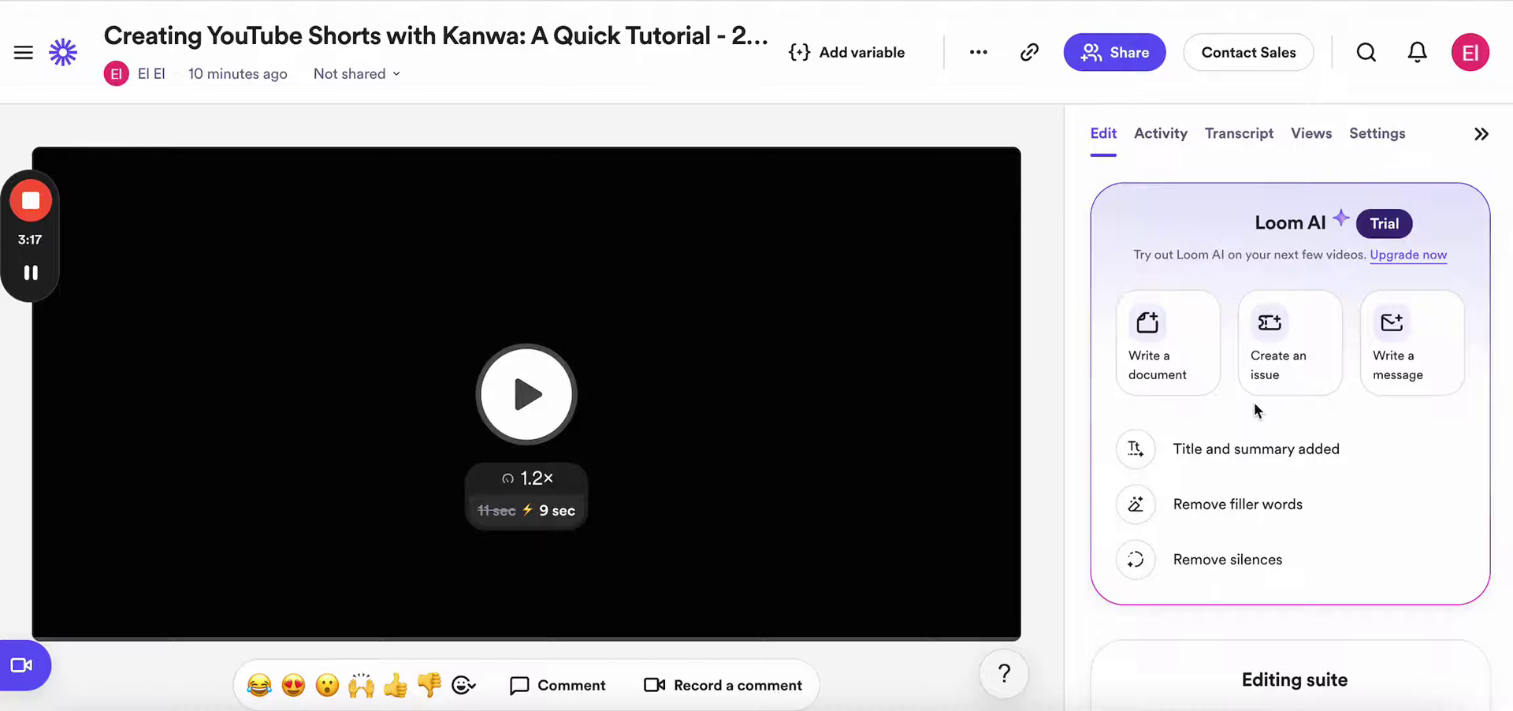
{"action": "scroll", "coordinate": [1316, 524], "scroll_direction": "down", "scroll_amount": 3}
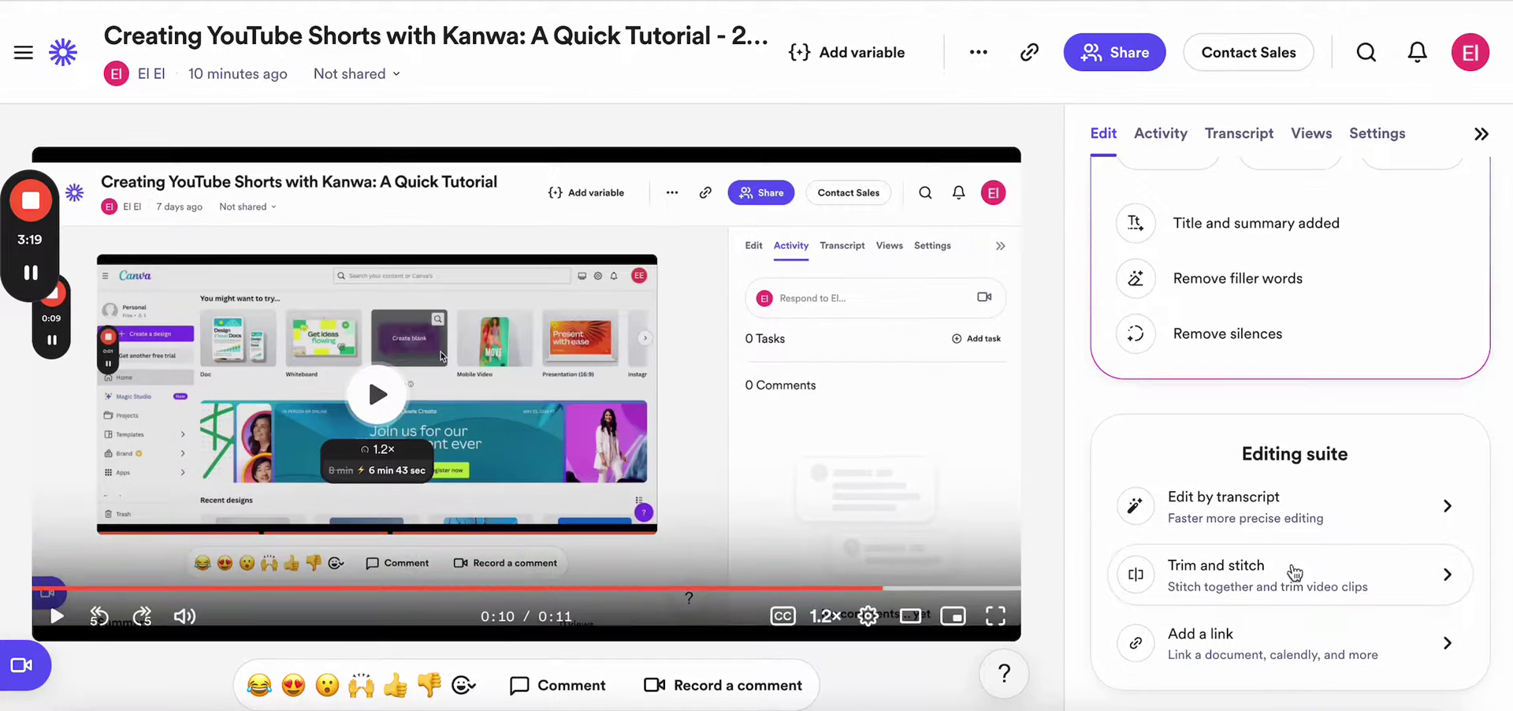
{"action": "mouse_move", "coordinate": [1408, 634]}
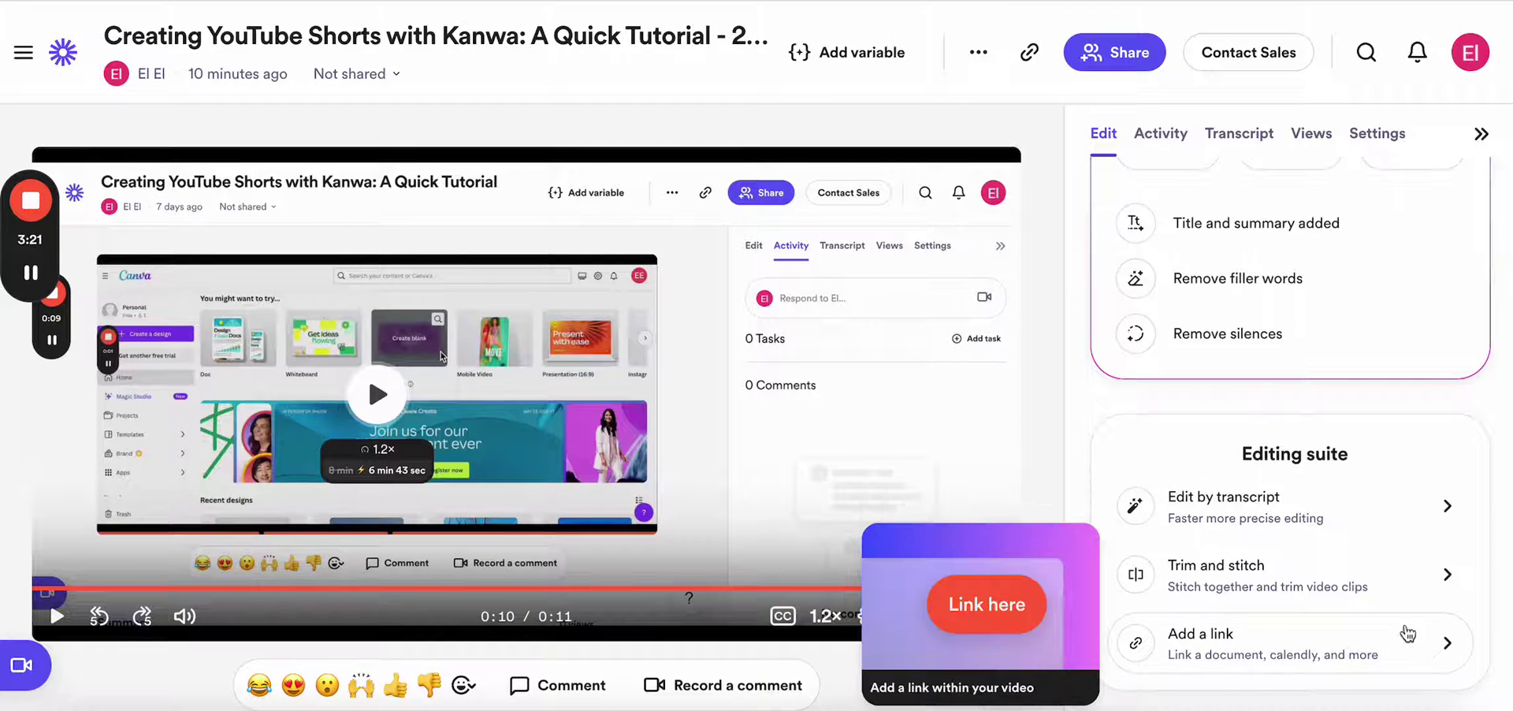
{"action": "left_click", "coordinate": [1448, 643]}
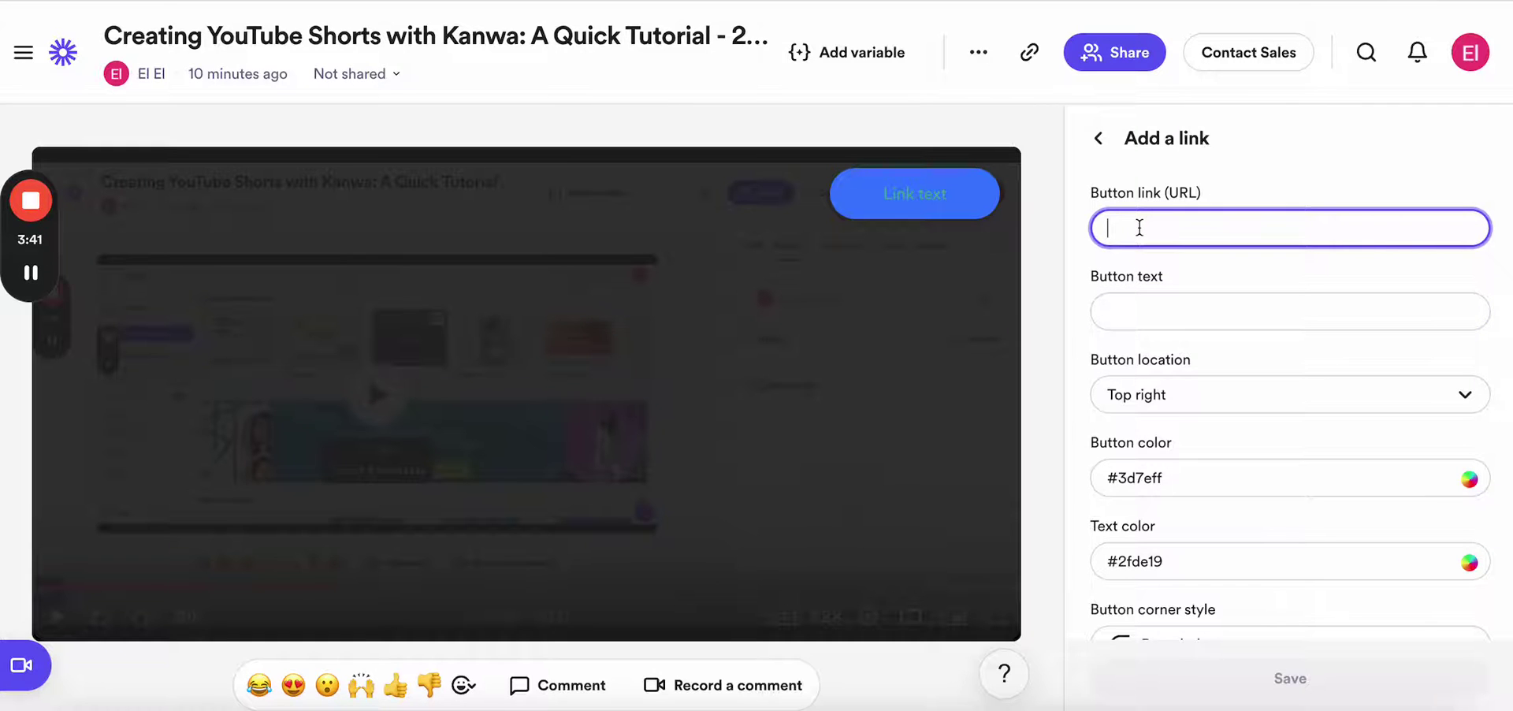
{"action": "left_click", "coordinate": [1138, 229]}
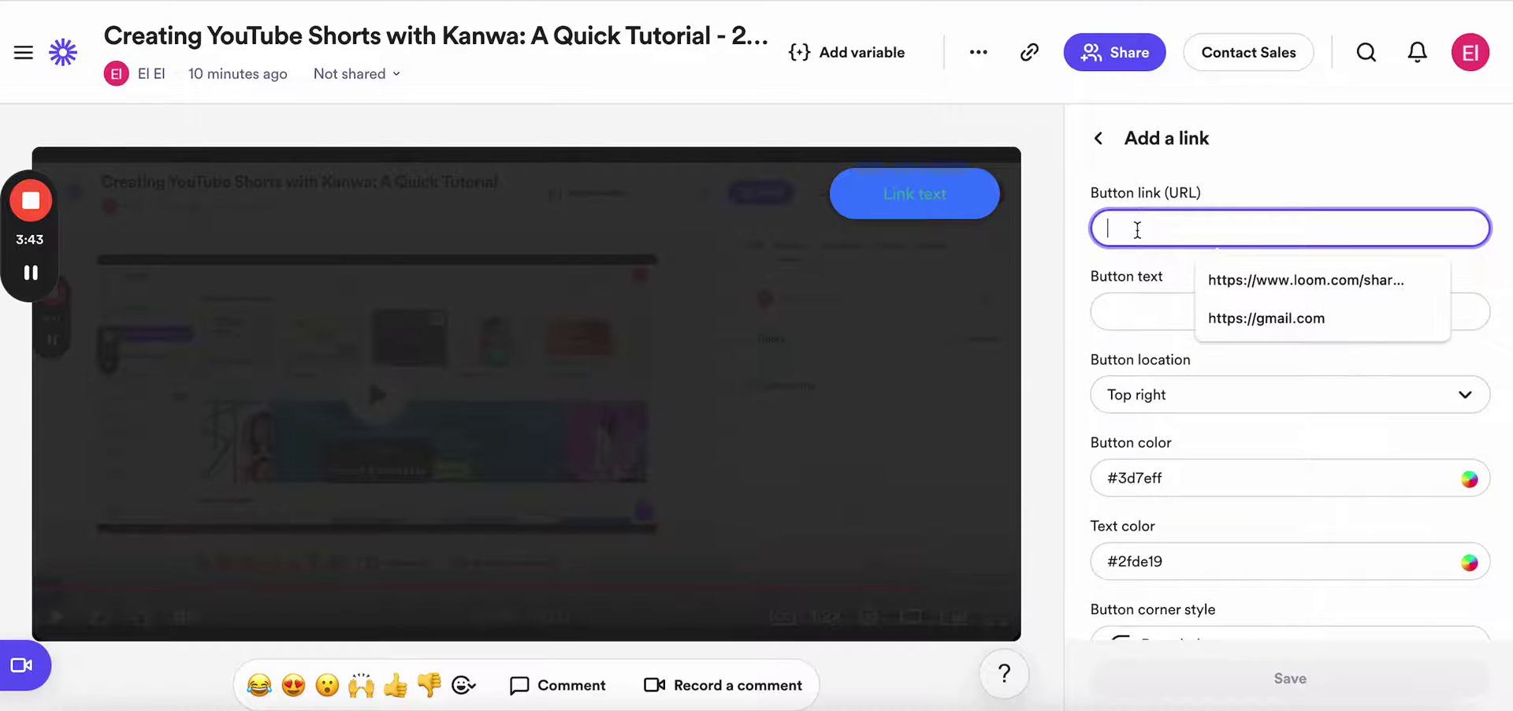
{"action": "type", "text": "https://gmail.com"}
{"action": "left_click", "coordinate": [1284, 317]}
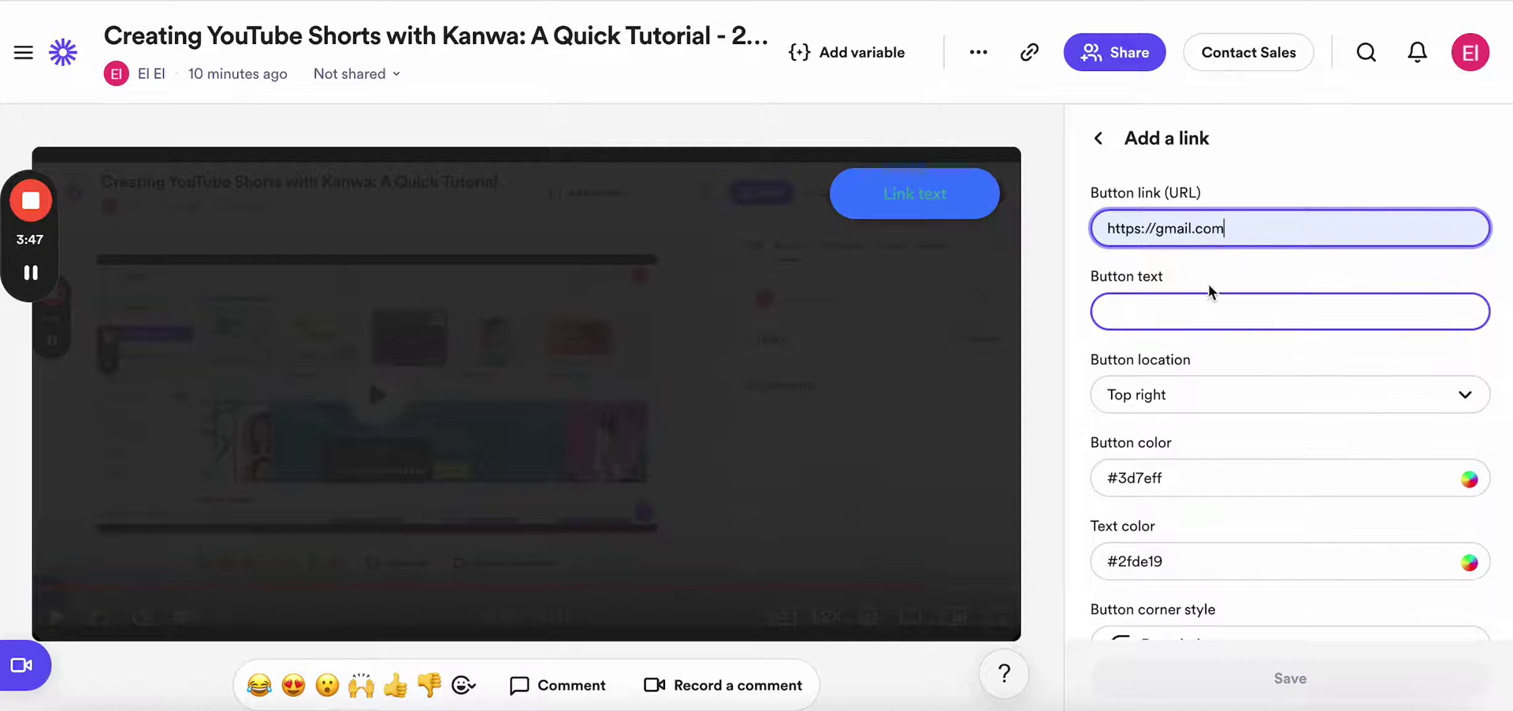
Set the button text to 'Click here', replacing the mistyped label.
{"action": "left_click", "coordinate": [1162, 312]}
{"action": "type", "text": "Gmail"}
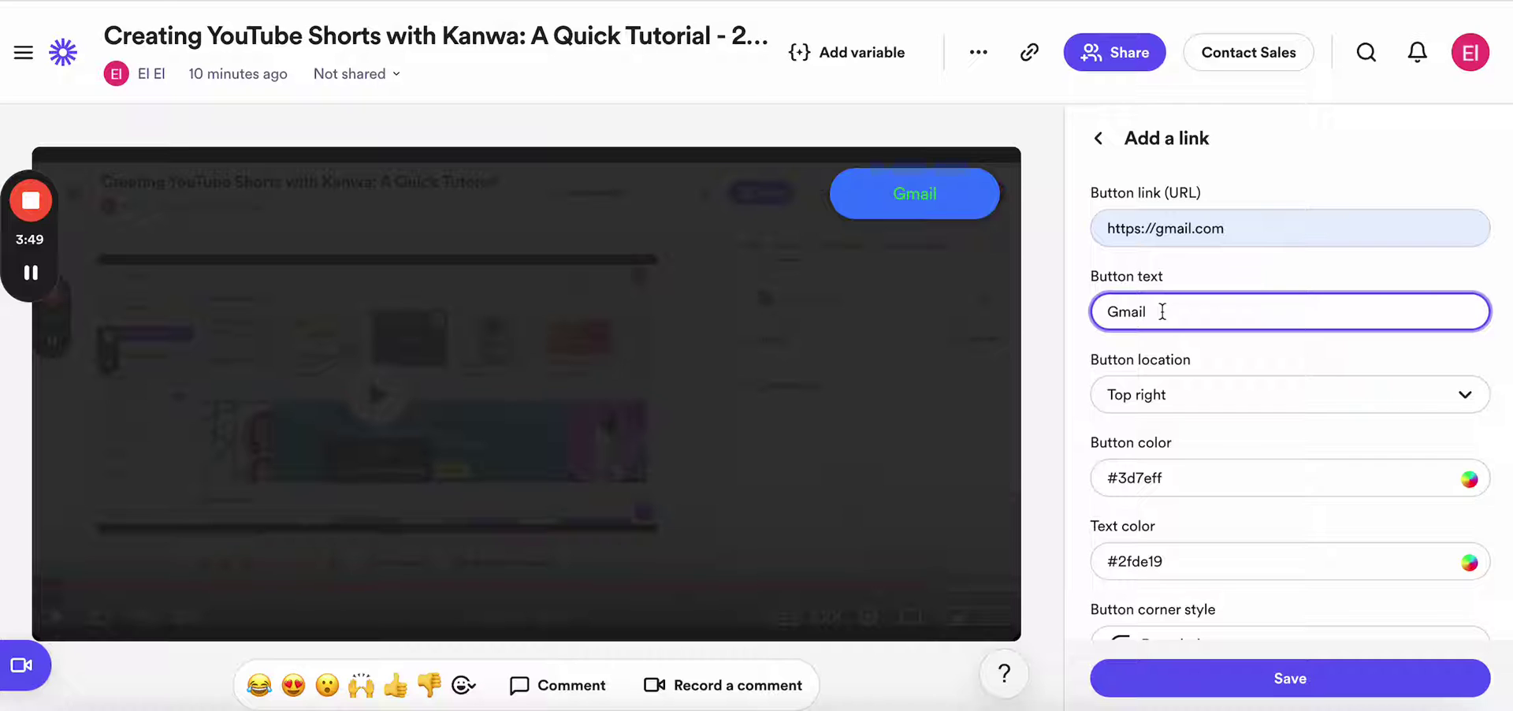
{"action": "type", "text": "Click jere"}
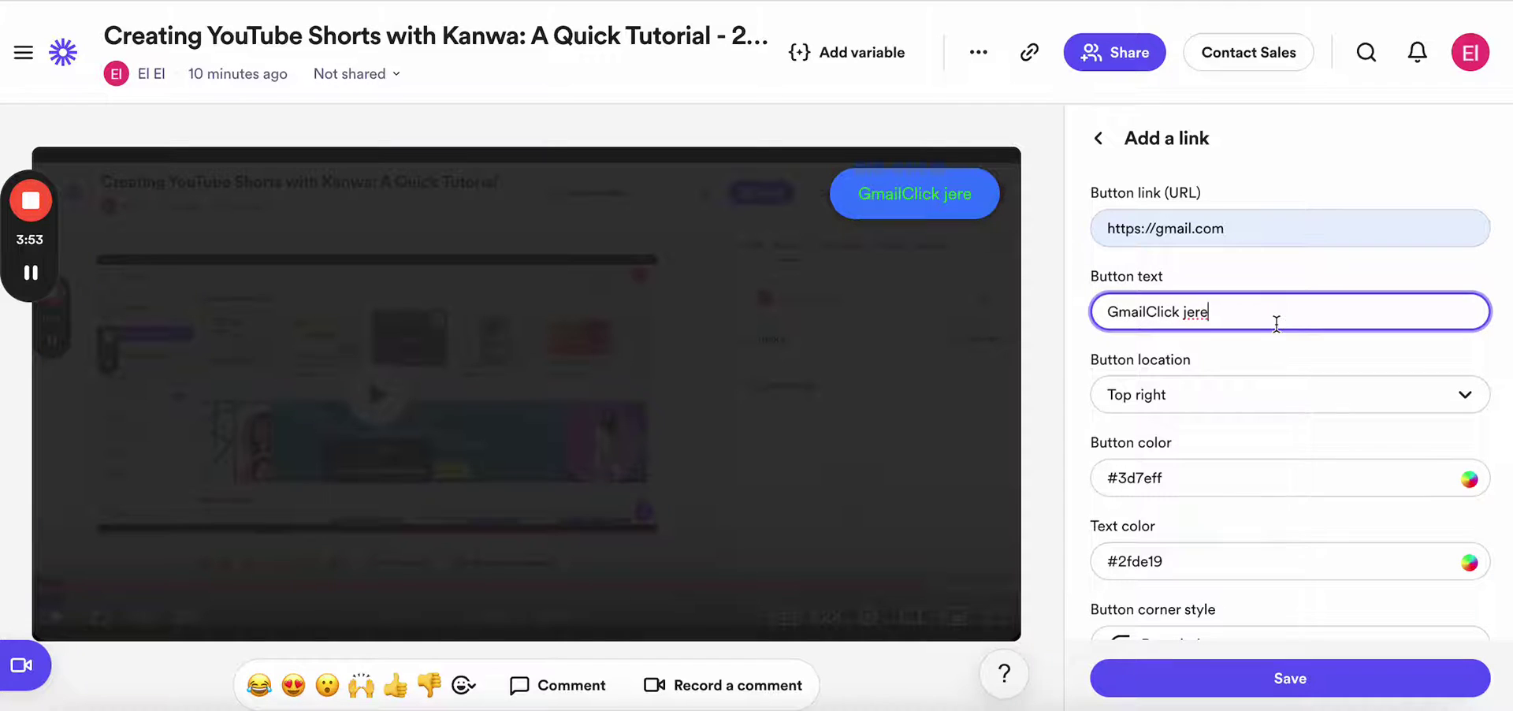
{"action": "left_click_drag", "start_coordinate": [1274, 316], "coordinate": [1072, 305]}
{"action": "type", "text": "Click here"}
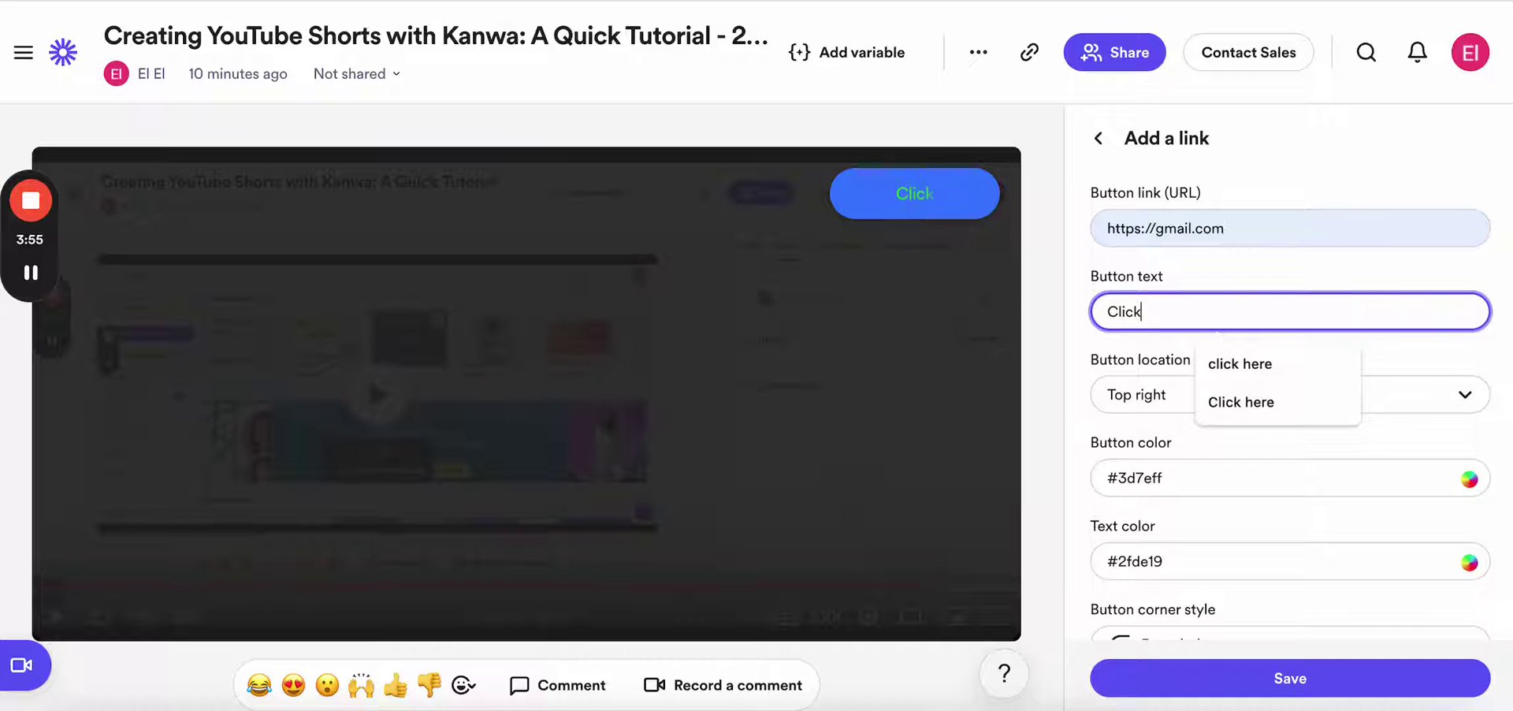
{"action": "left_click", "coordinate": [1435, 391]}
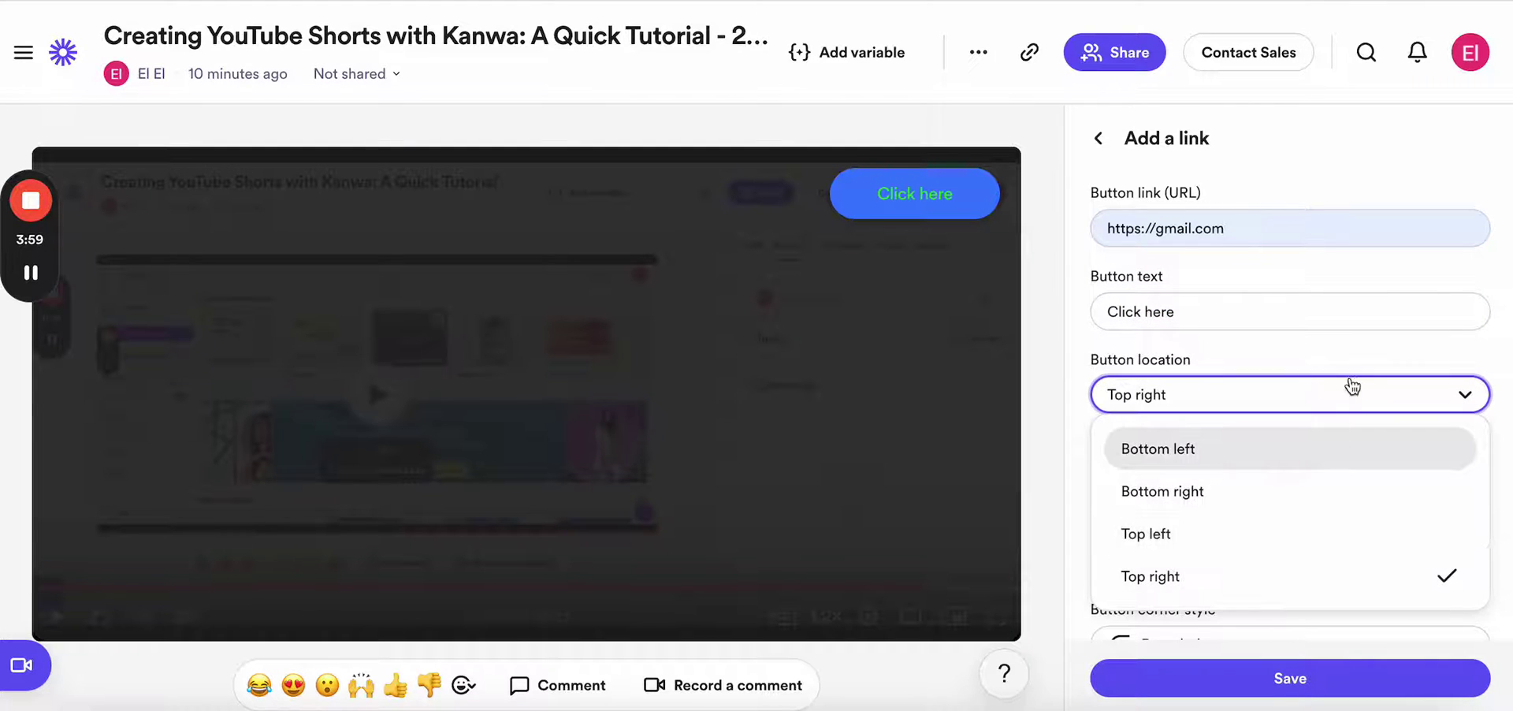
Keep the button at Top right and set its background colour to #a3ff3d.
{"action": "scroll", "coordinate": [1339, 378], "scroll_direction": "down", "scroll_amount": 1}
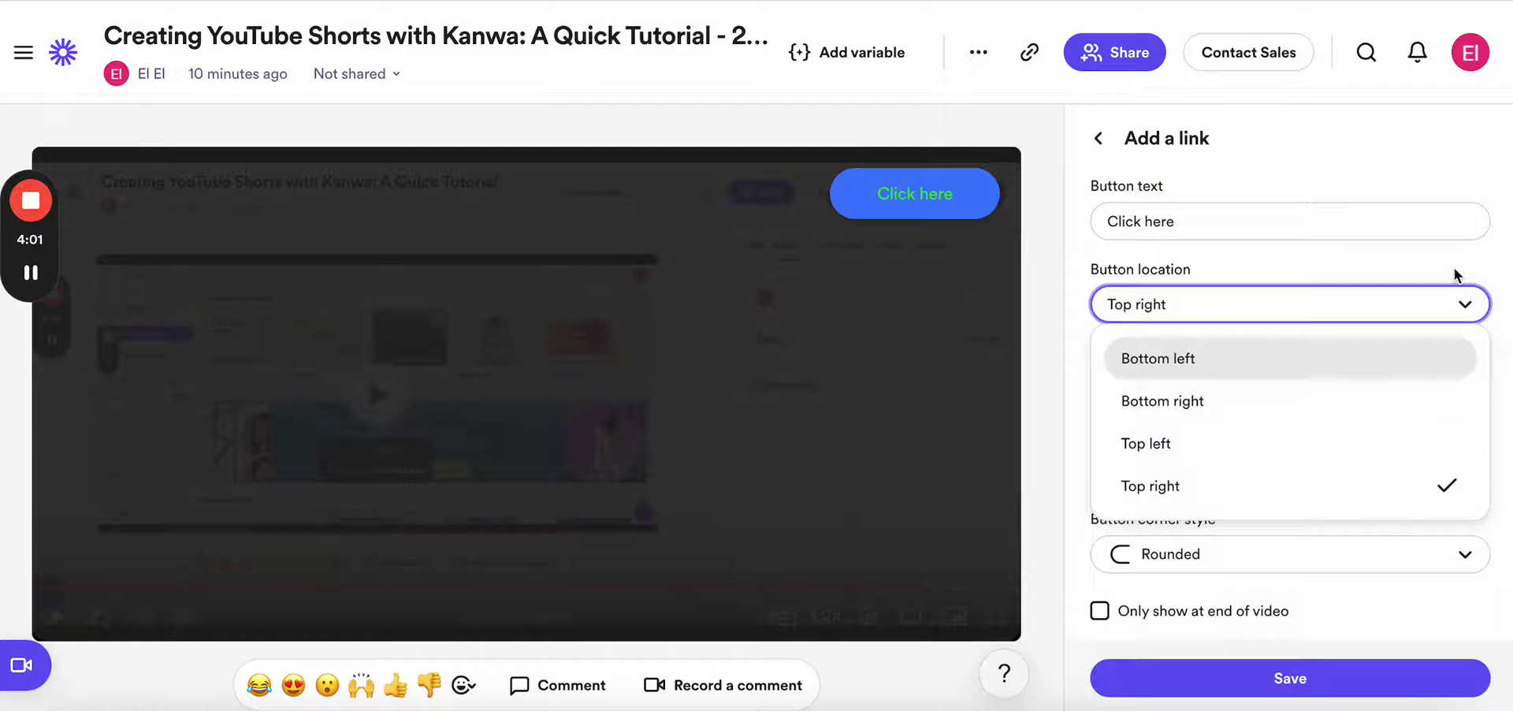
{"action": "left_click", "coordinate": [1287, 395]}
{"action": "left_click", "coordinate": [1469, 388]}
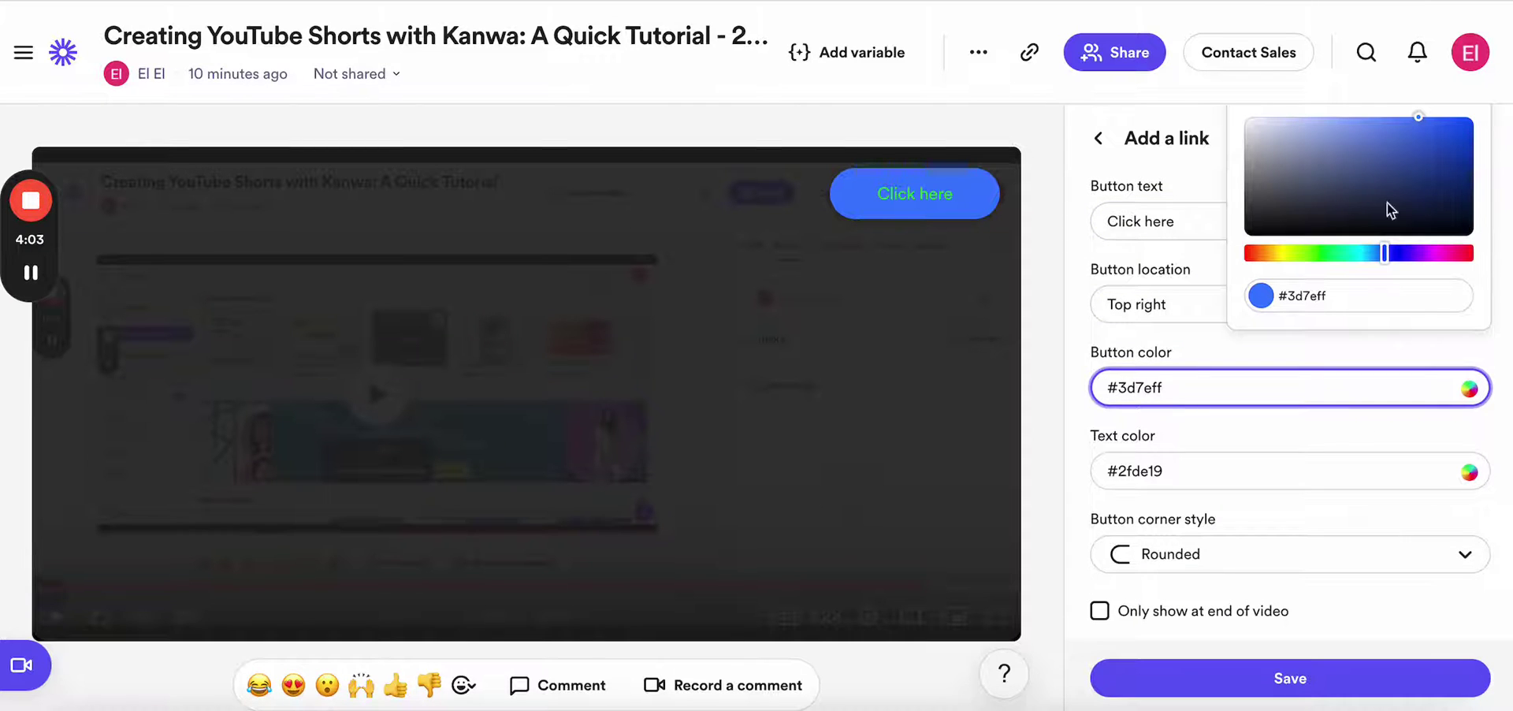
{"action": "left_click_drag", "start_coordinate": [1385, 252], "coordinate": [1302, 252]}
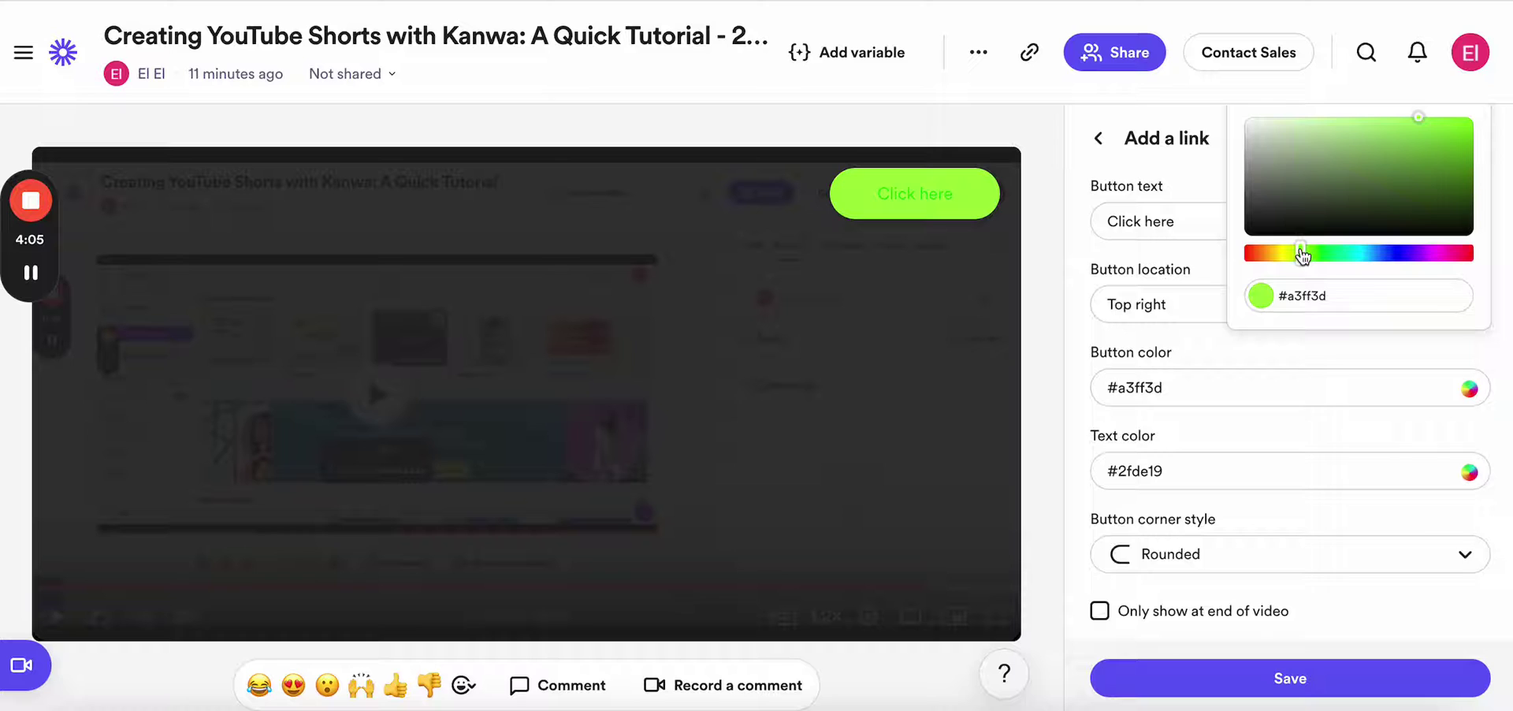
{"action": "left_click", "coordinate": [1497, 355]}
Set the button's text colour to magenta #de1891.
{"action": "left_click", "coordinate": [1471, 471]}
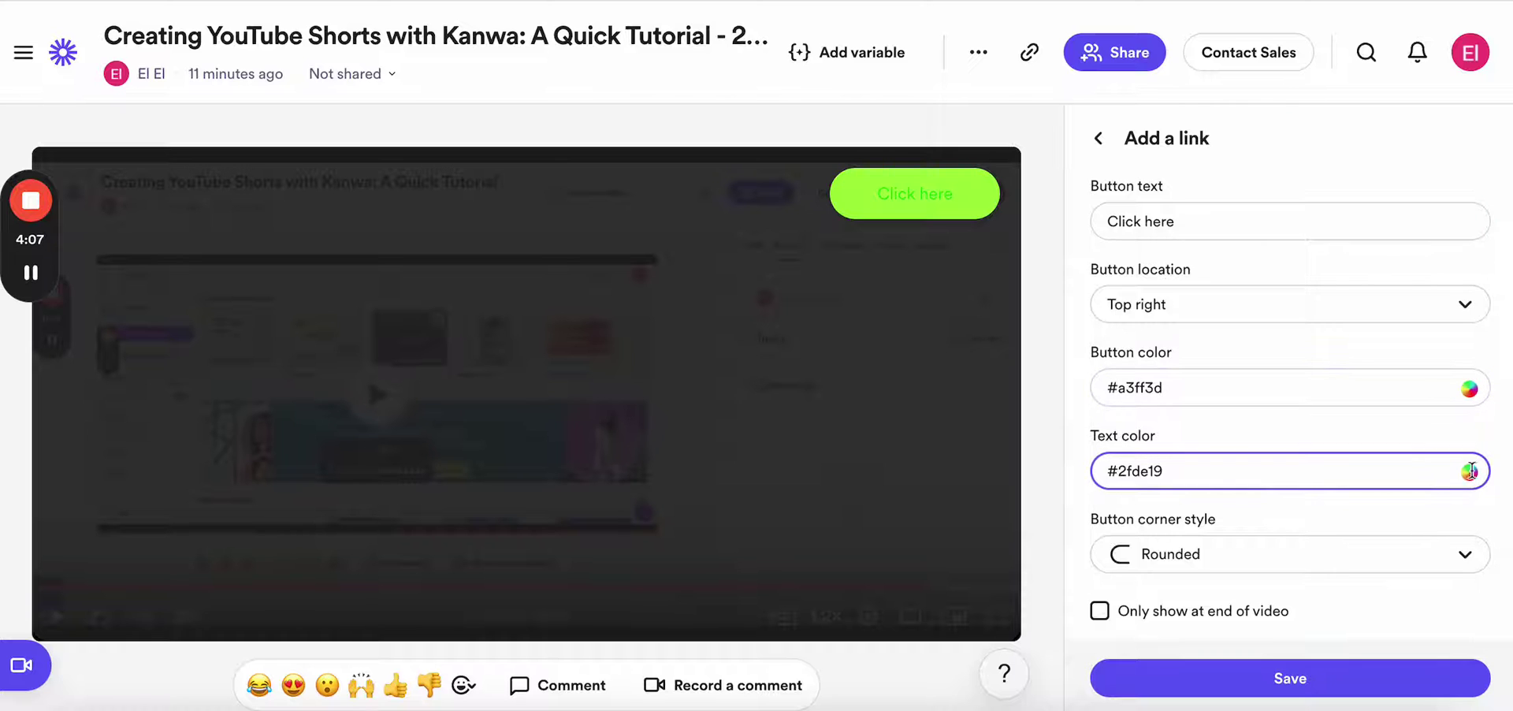
{"action": "left_click", "coordinate": [1360, 335]}
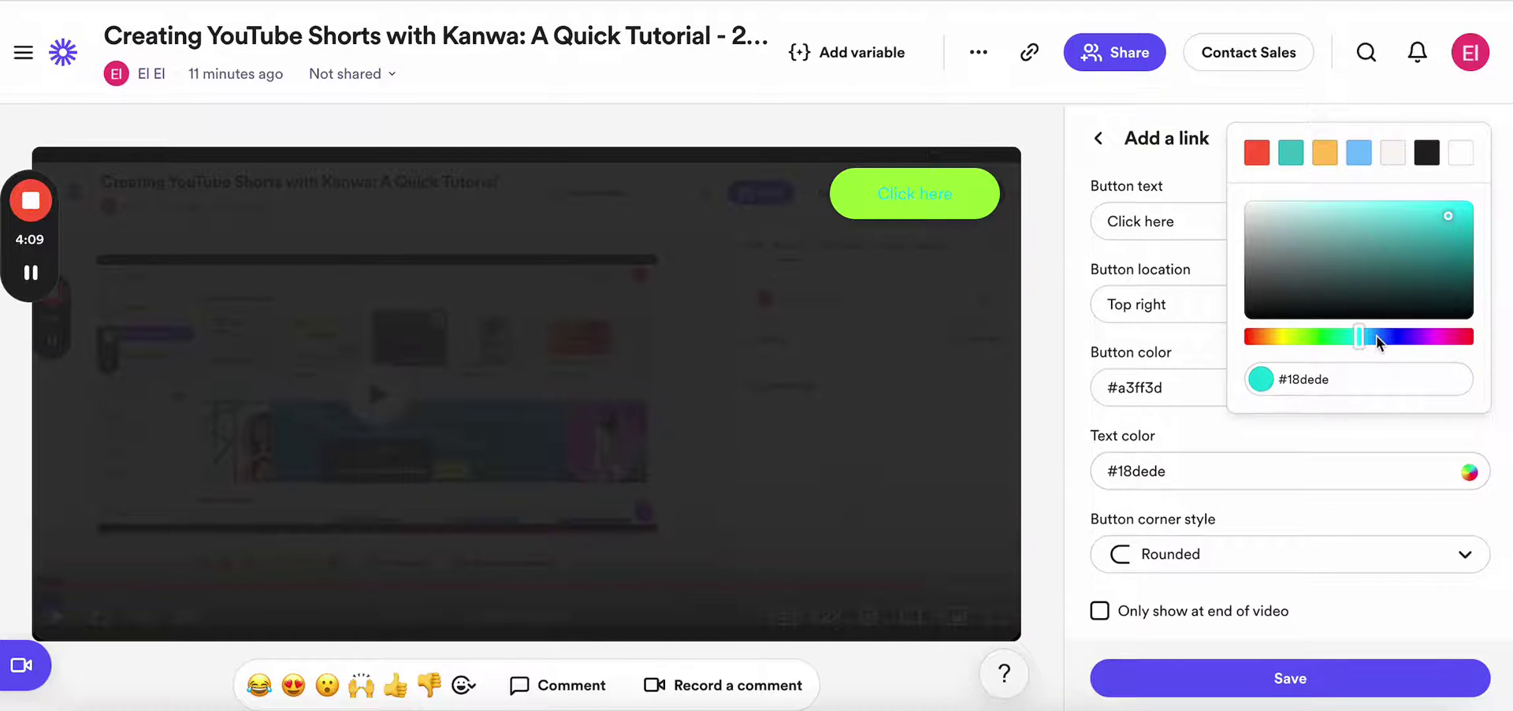
{"action": "left_click_drag", "start_coordinate": [1397, 337], "coordinate": [1450, 337]}
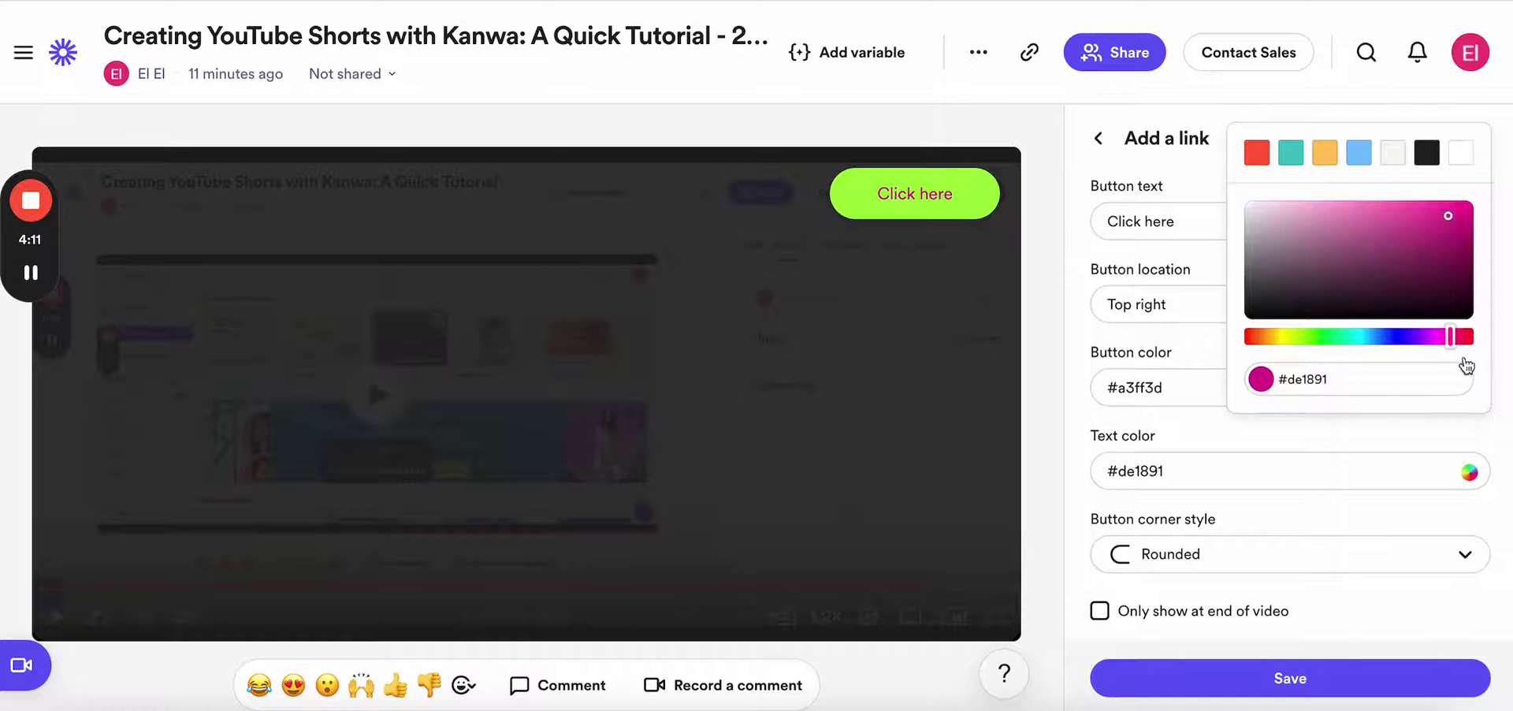
{"action": "left_click", "coordinate": [1509, 403]}
Keep Rounded corners and save the Click here link button.
{"action": "left_click", "coordinate": [1340, 470]}
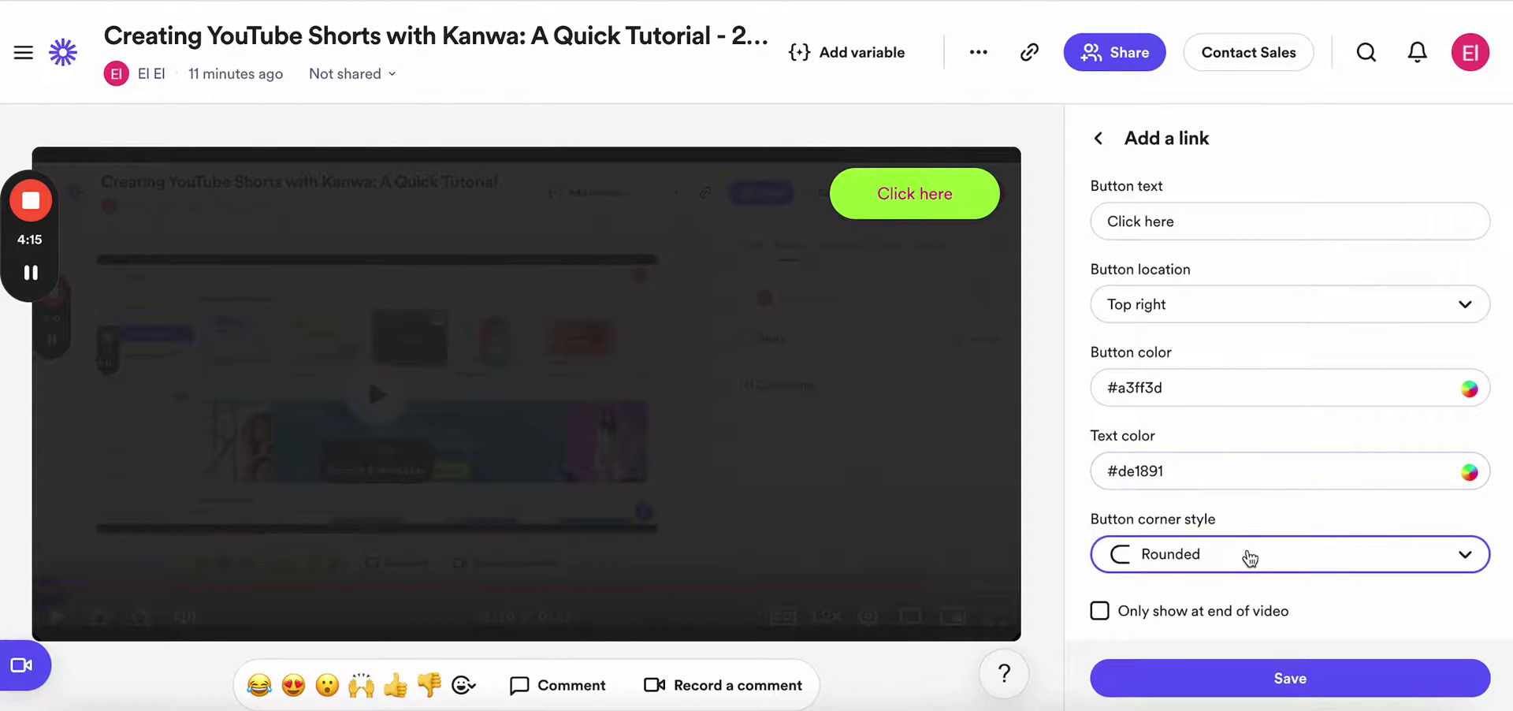
{"action": "left_click", "coordinate": [1255, 549]}
{"action": "left_click", "coordinate": [1378, 552]}
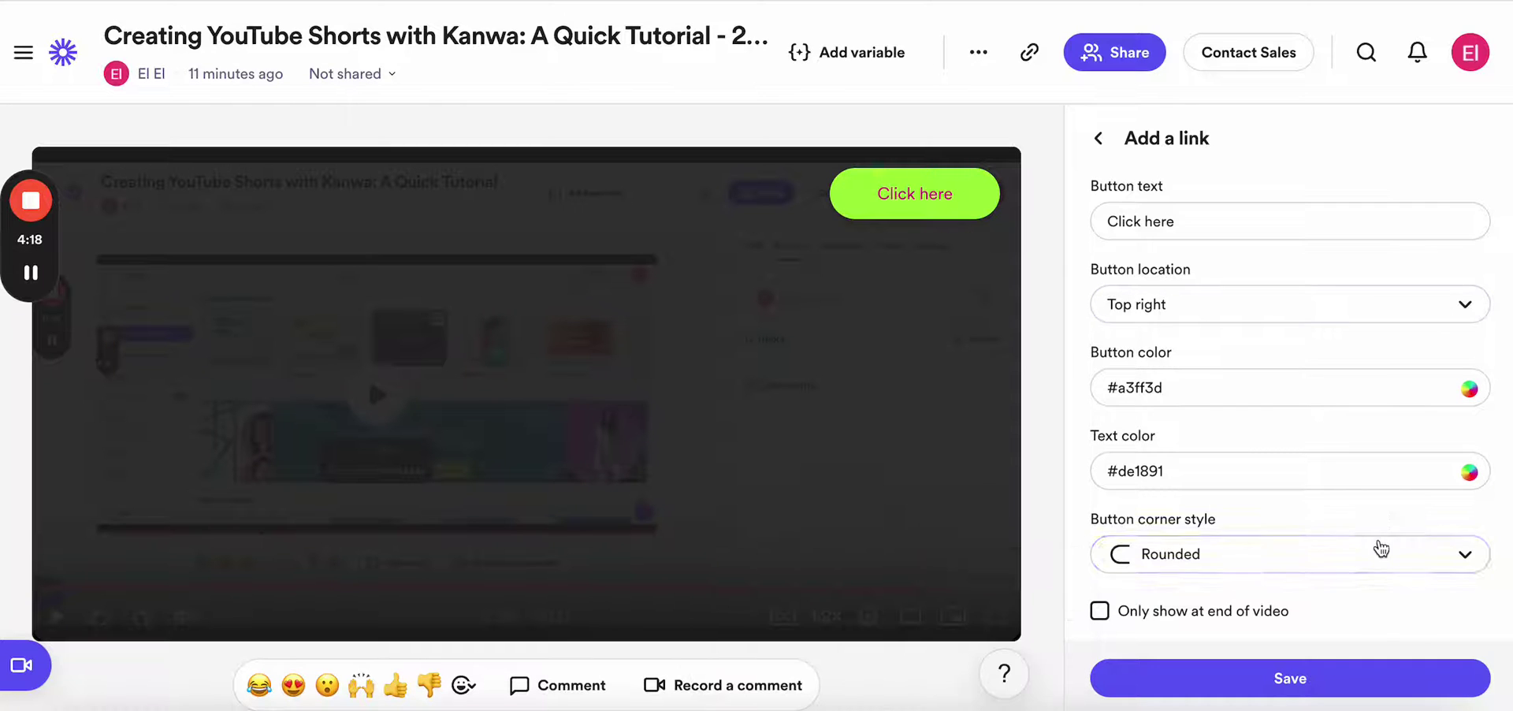
{"action": "left_click", "coordinate": [1304, 682]}
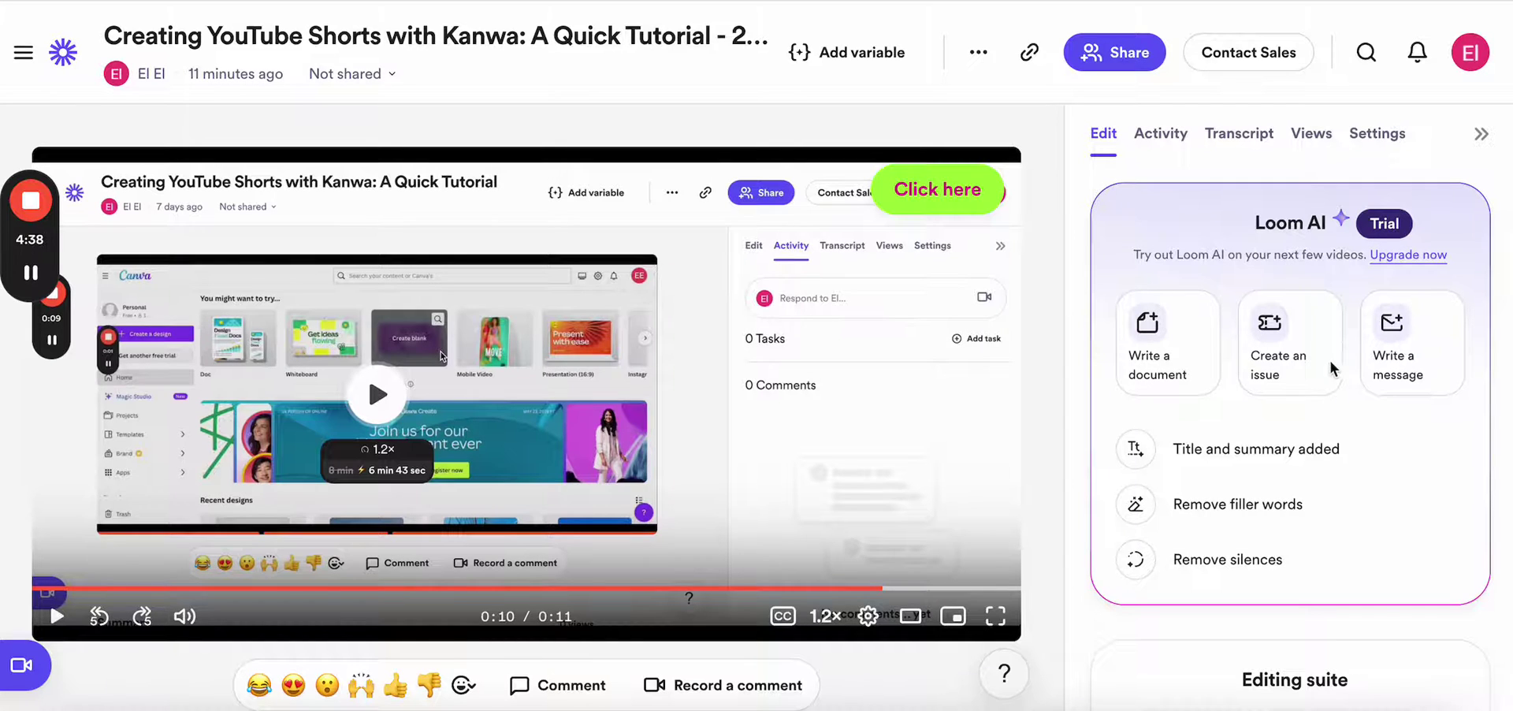
Scroll down the Edit panel to the Editing suite's 'Edit the link' entry.
{"action": "scroll", "coordinate": [1414, 618], "scroll_direction": "down", "scroll_amount": 3}
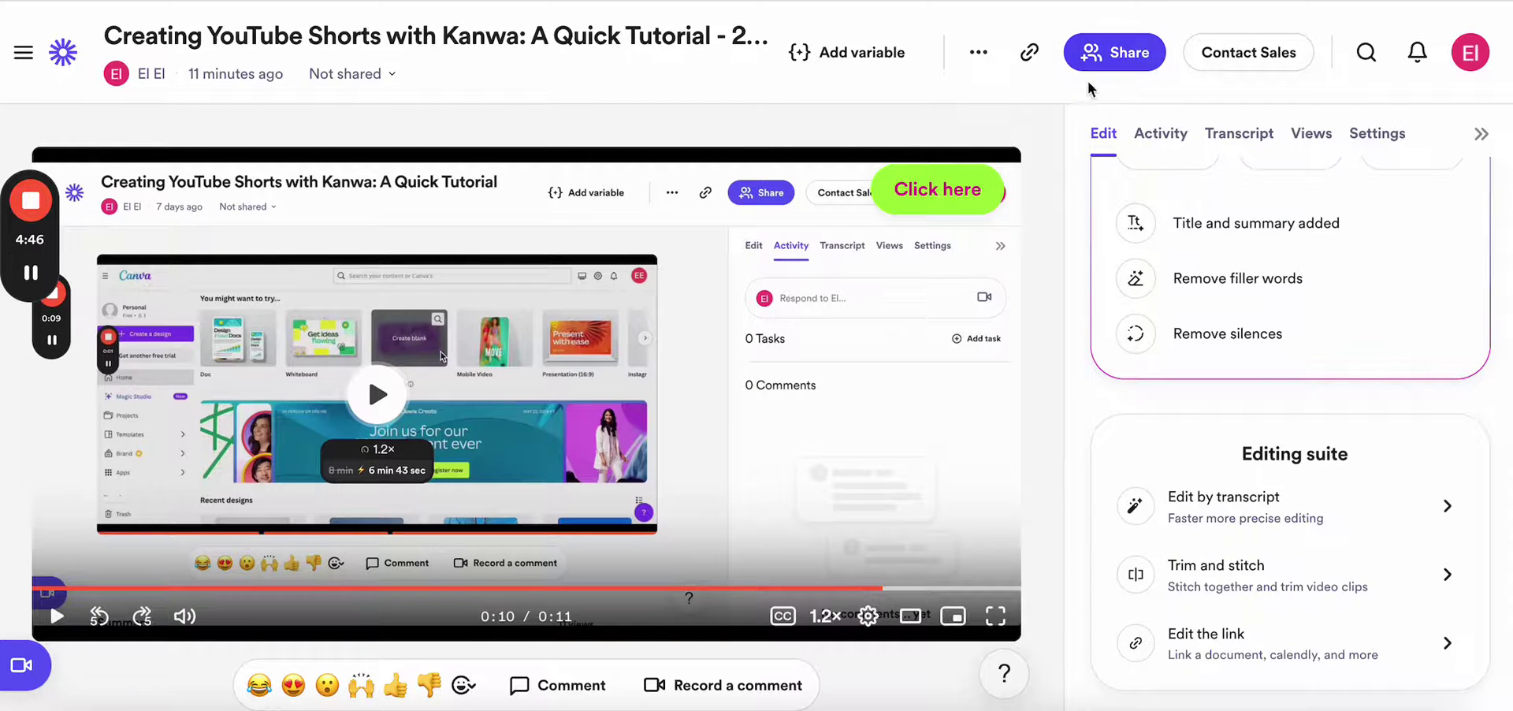
Look through the video's more-actions menu without choosing anything, then scroll the page down and back up.
{"action": "left_click", "coordinate": [977, 55]}
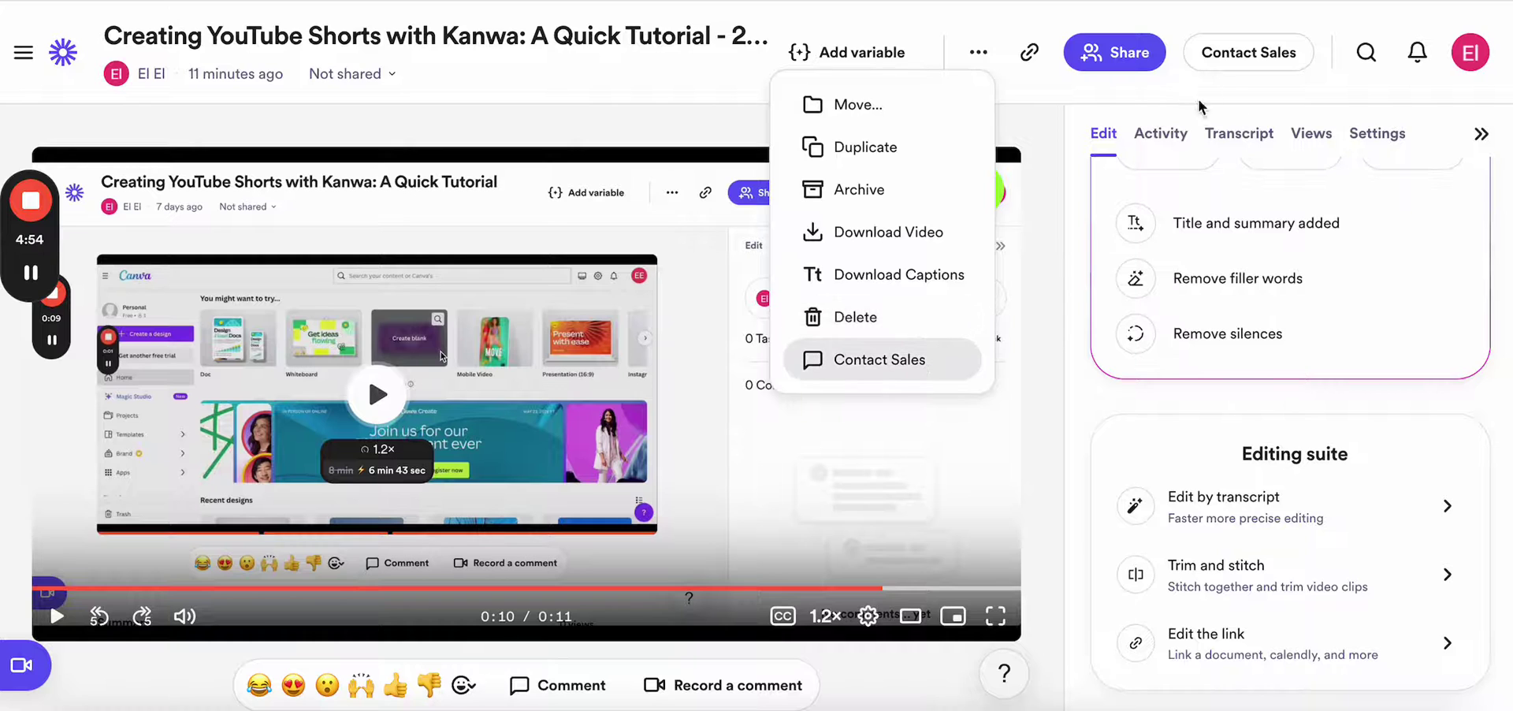
{"action": "left_click", "coordinate": [1029, 30]}
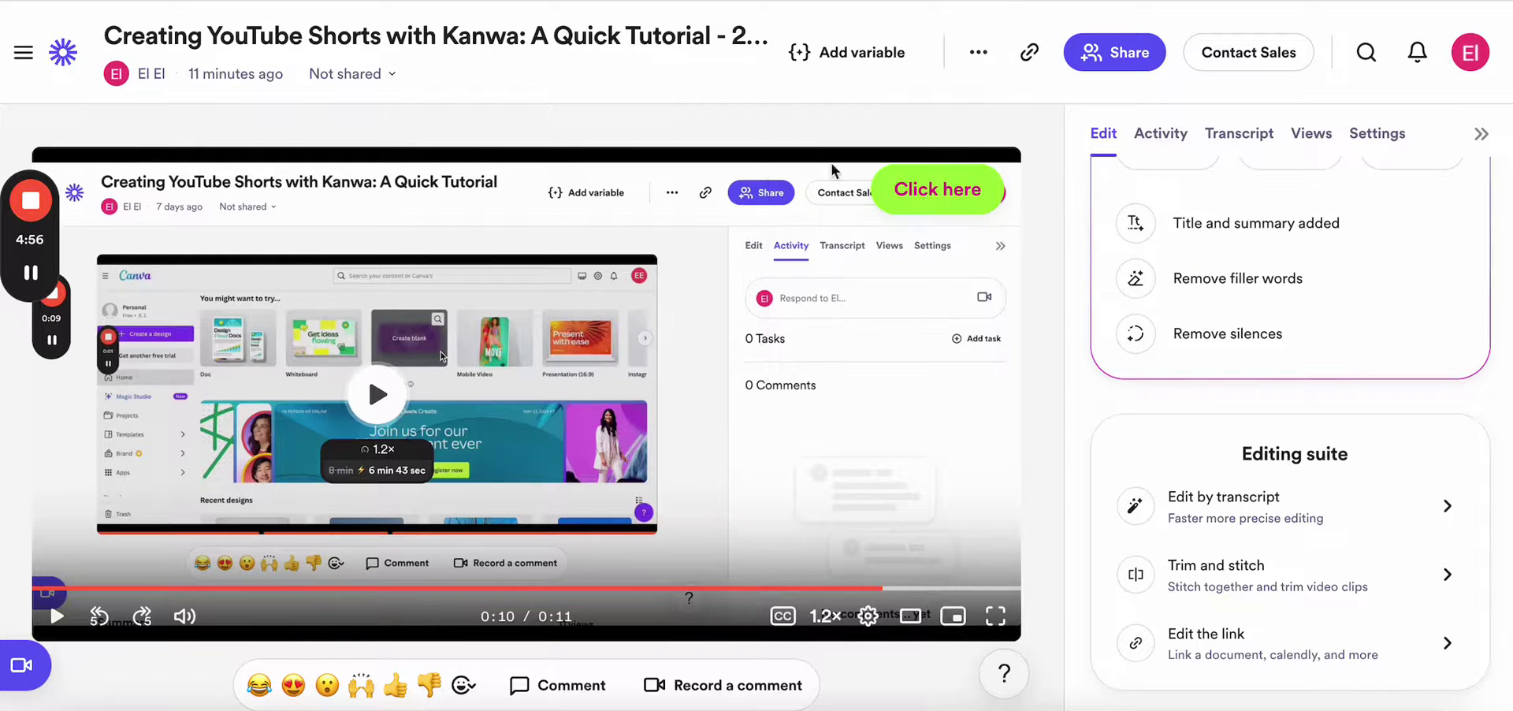
{"action": "scroll", "coordinate": [658, 342], "scroll_direction": "down", "scroll_amount": 3}
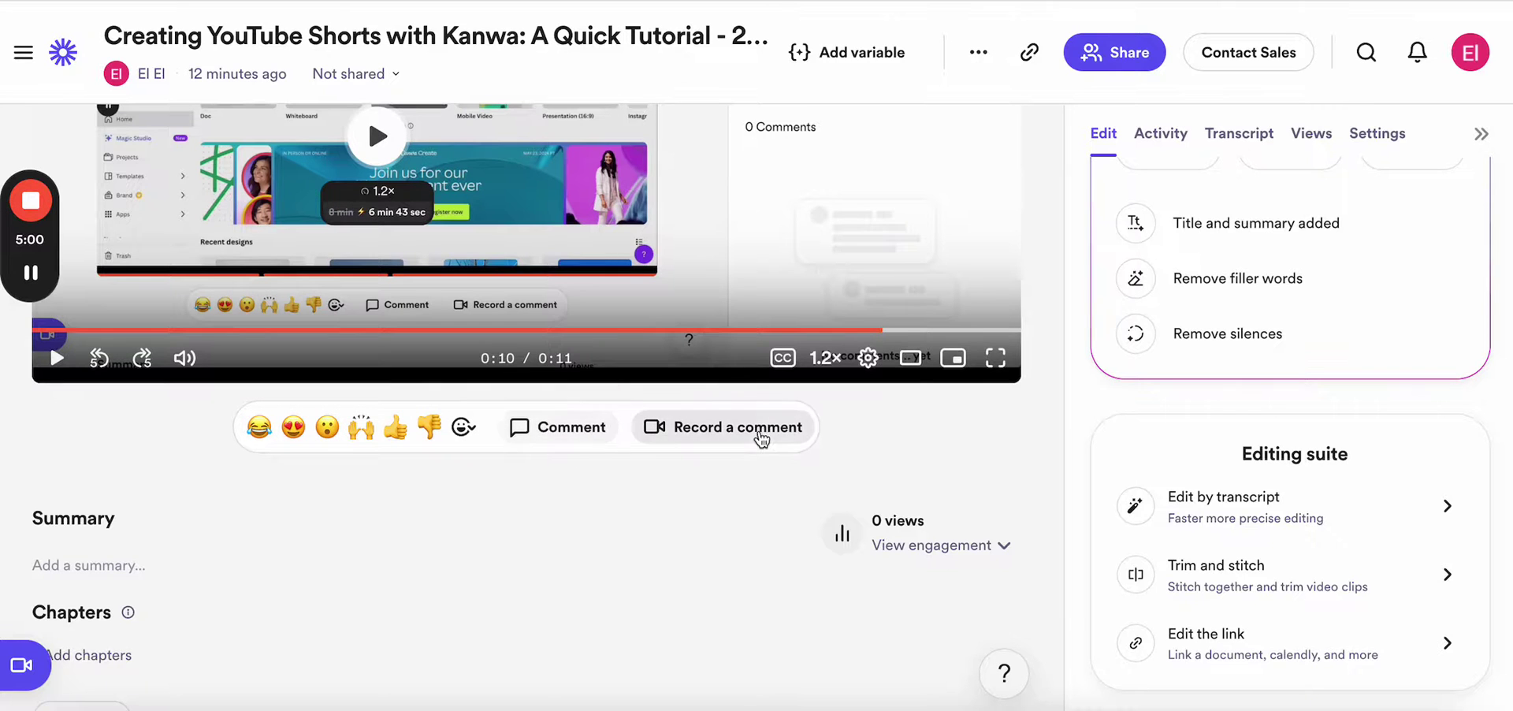
{"action": "scroll", "coordinate": [1056, 352], "scroll_direction": "up", "scroll_amount": 3}
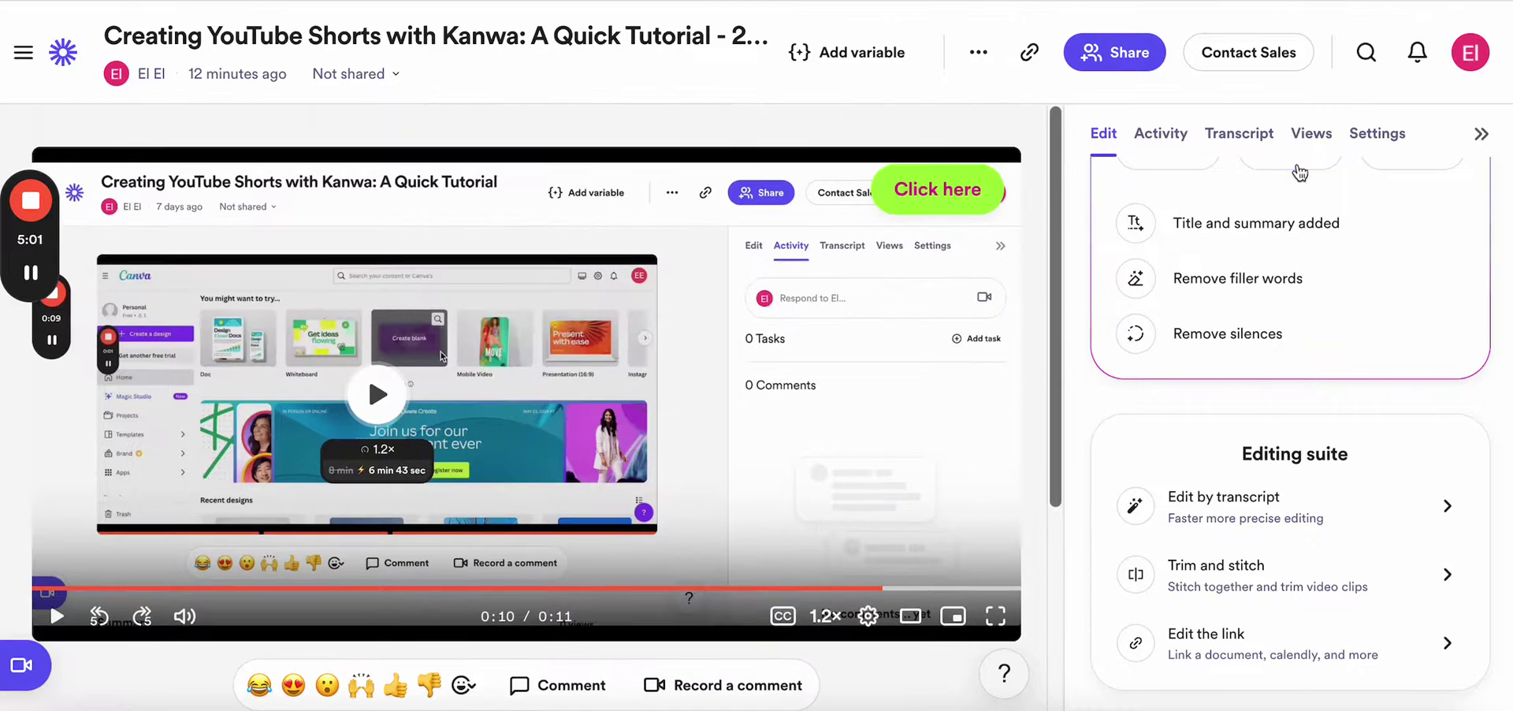
Glance at the enhancement settings, then show the Views panel reporting no views yet.
{"action": "left_click", "coordinate": [1379, 135]}
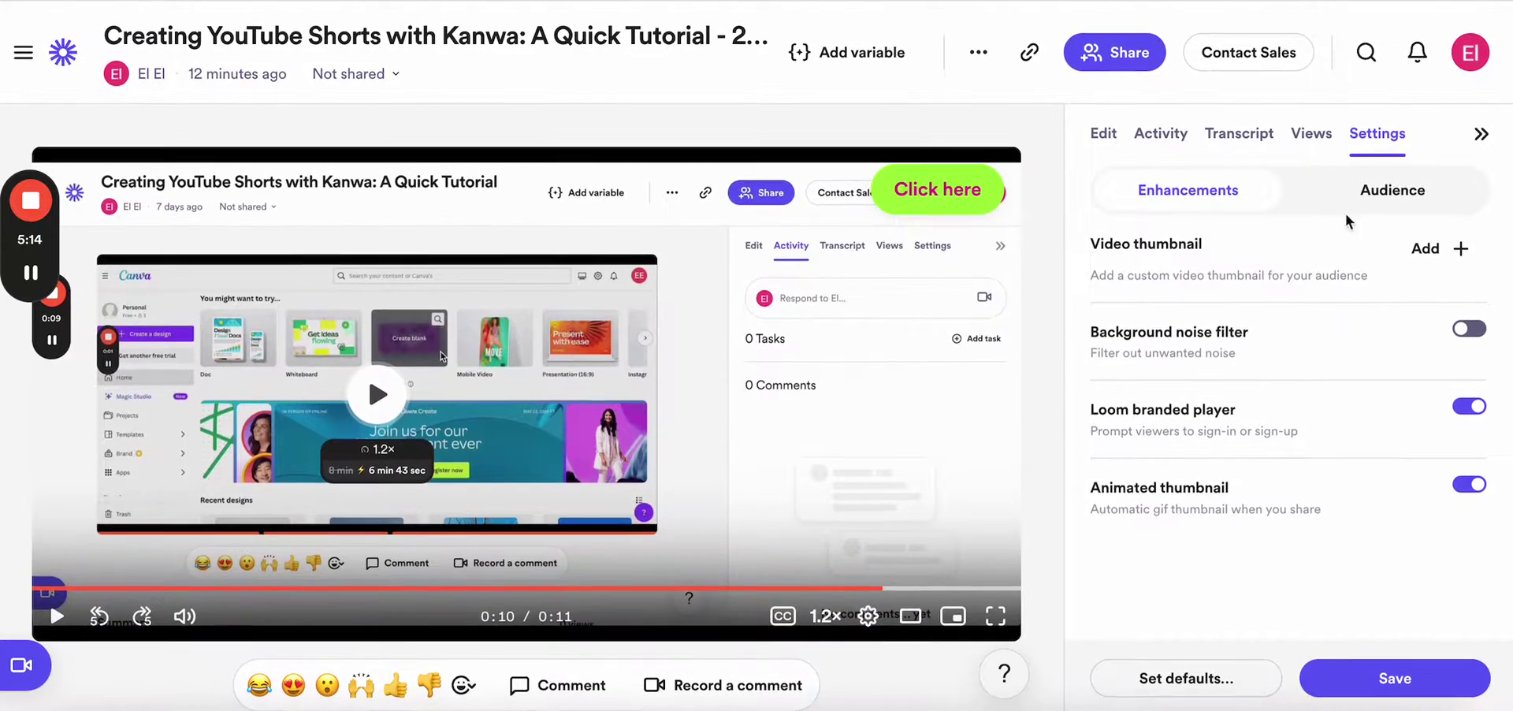
{"action": "left_click", "coordinate": [1313, 142]}
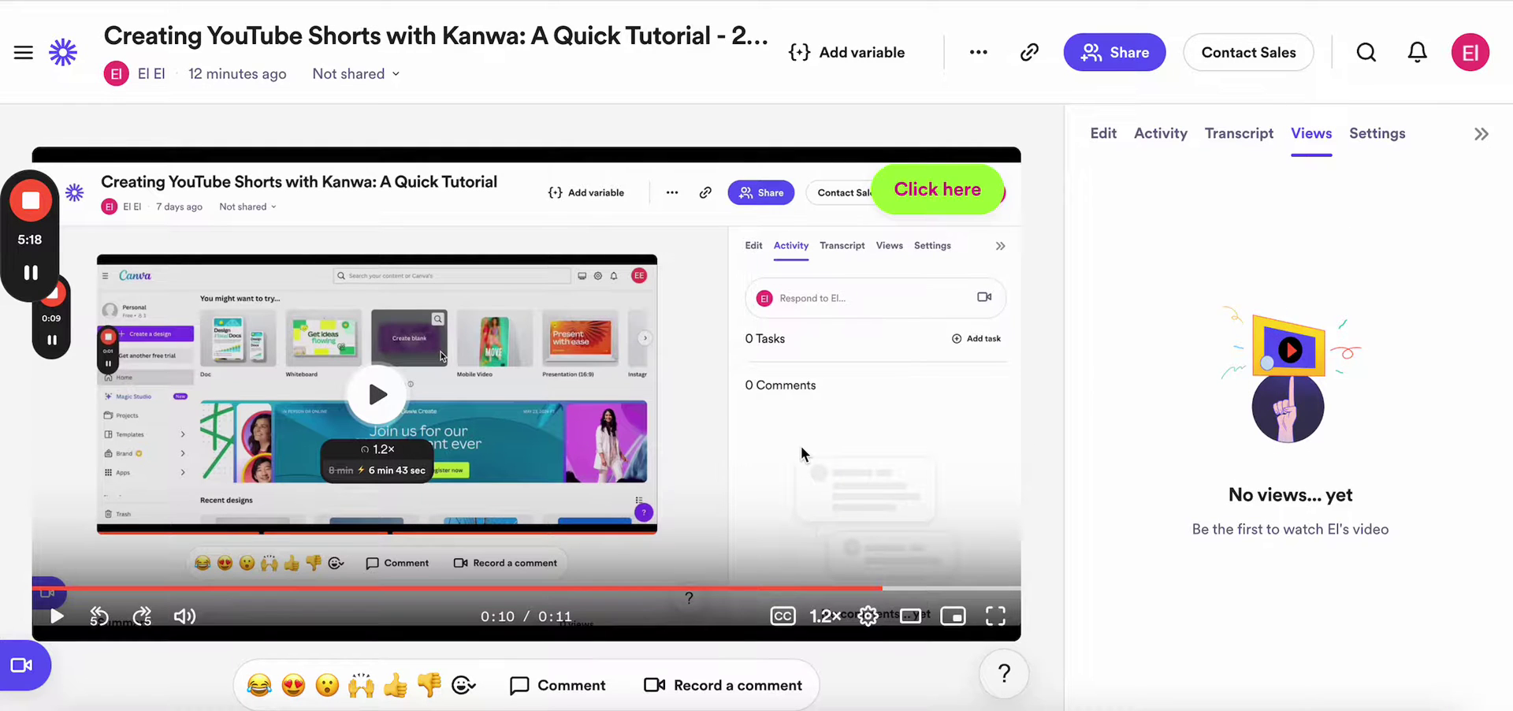
Review the Transcript and Activity panels and the Respond box, then return to the Edit options.
{"action": "left_click", "coordinate": [1251, 142]}
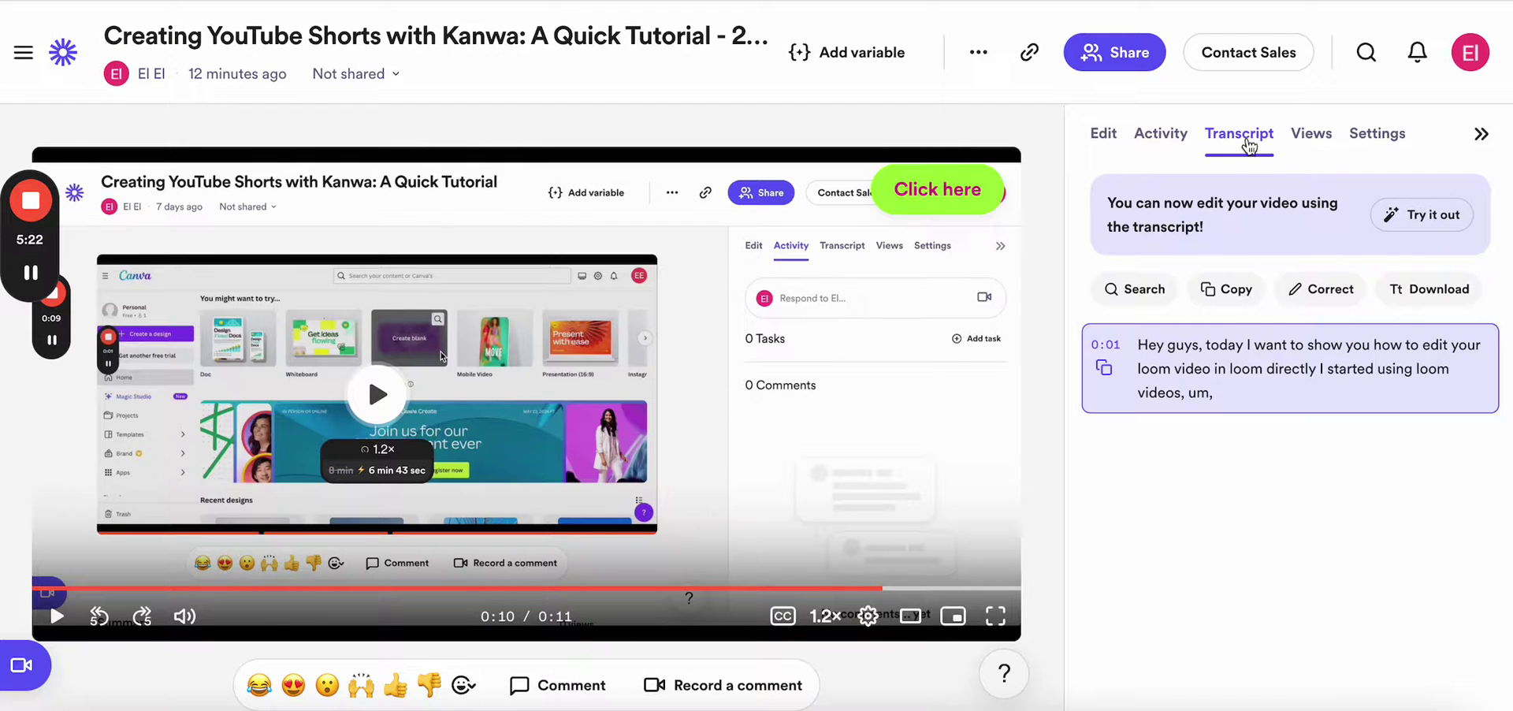
{"action": "left_click", "coordinate": [1168, 140]}
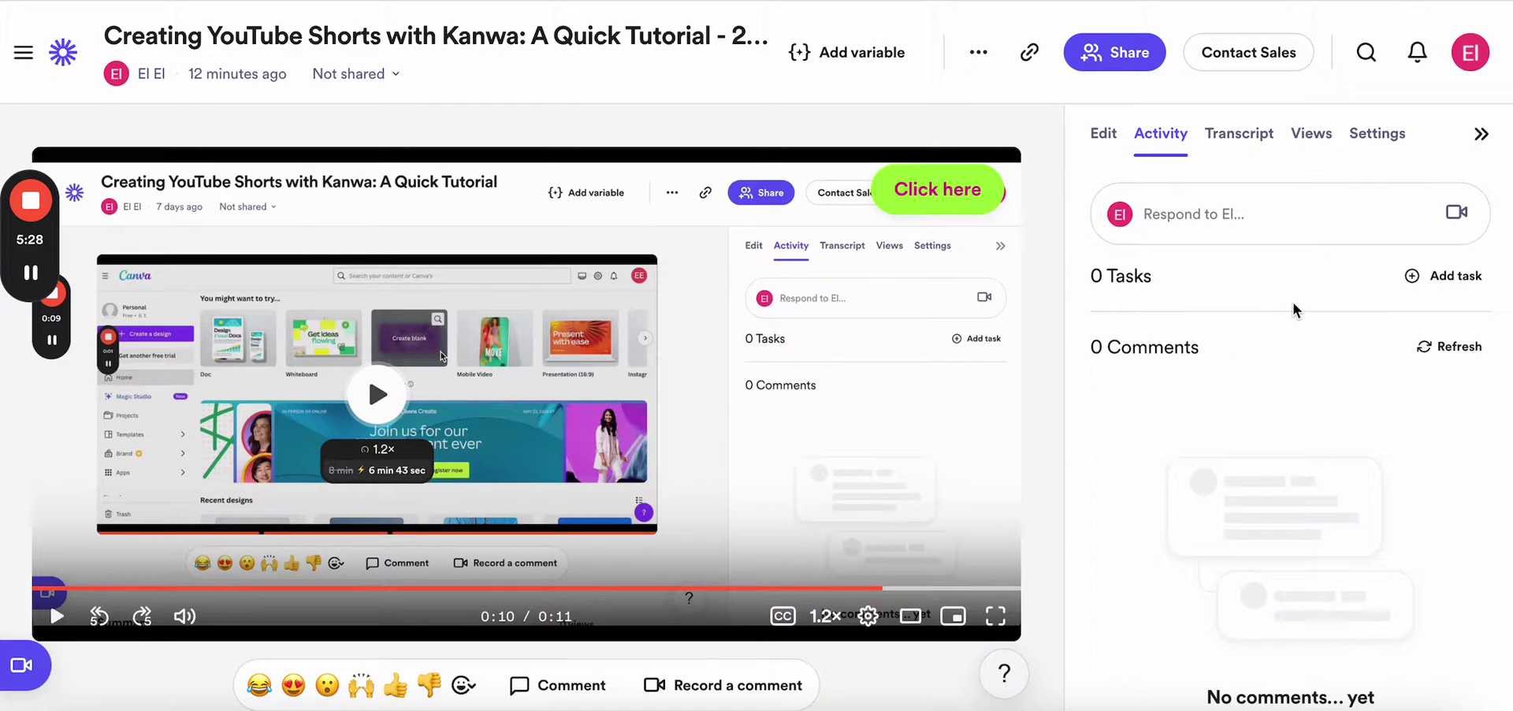
{"action": "left_click", "coordinate": [1402, 213]}
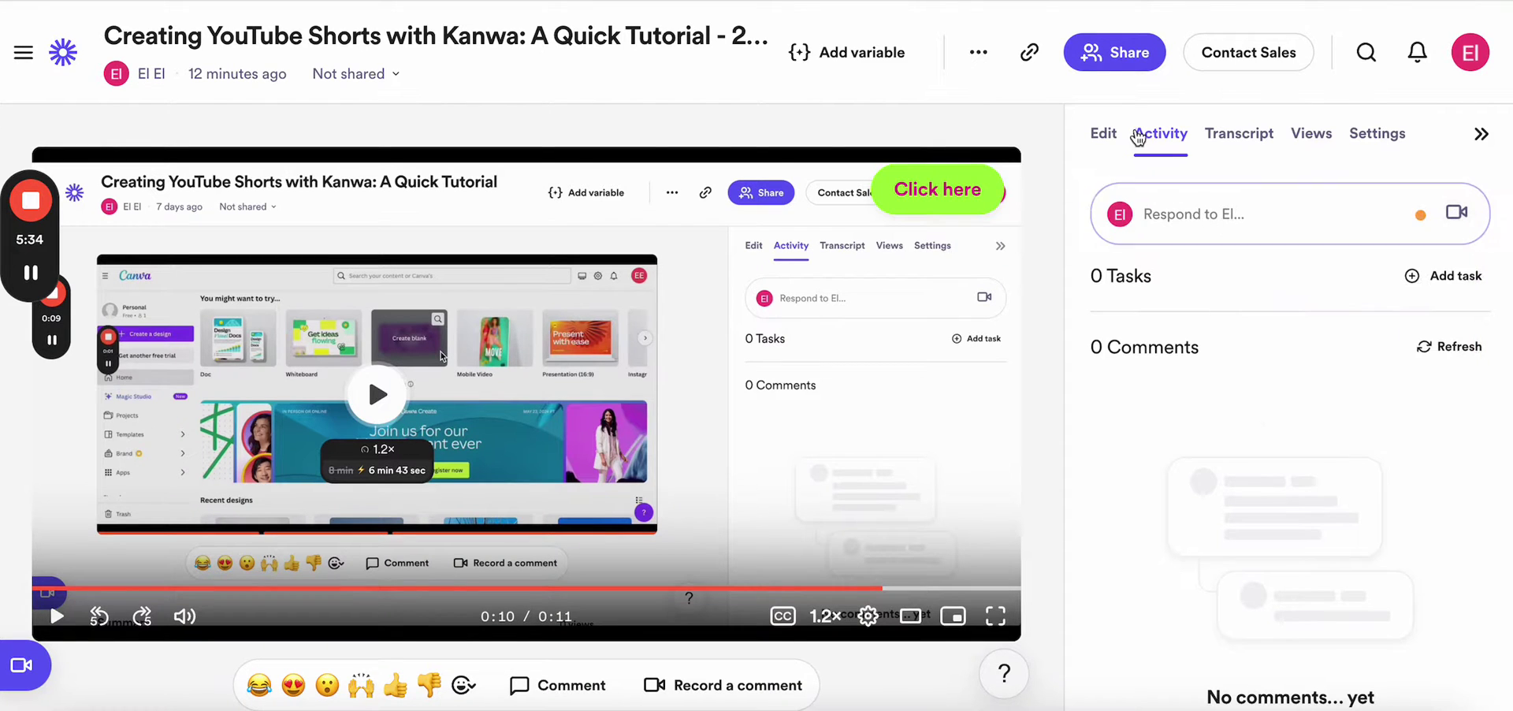
{"action": "left_click", "coordinate": [1104, 134]}
{"action": "scroll", "coordinate": [1261, 457], "scroll_direction": "down", "scroll_amount": 3}
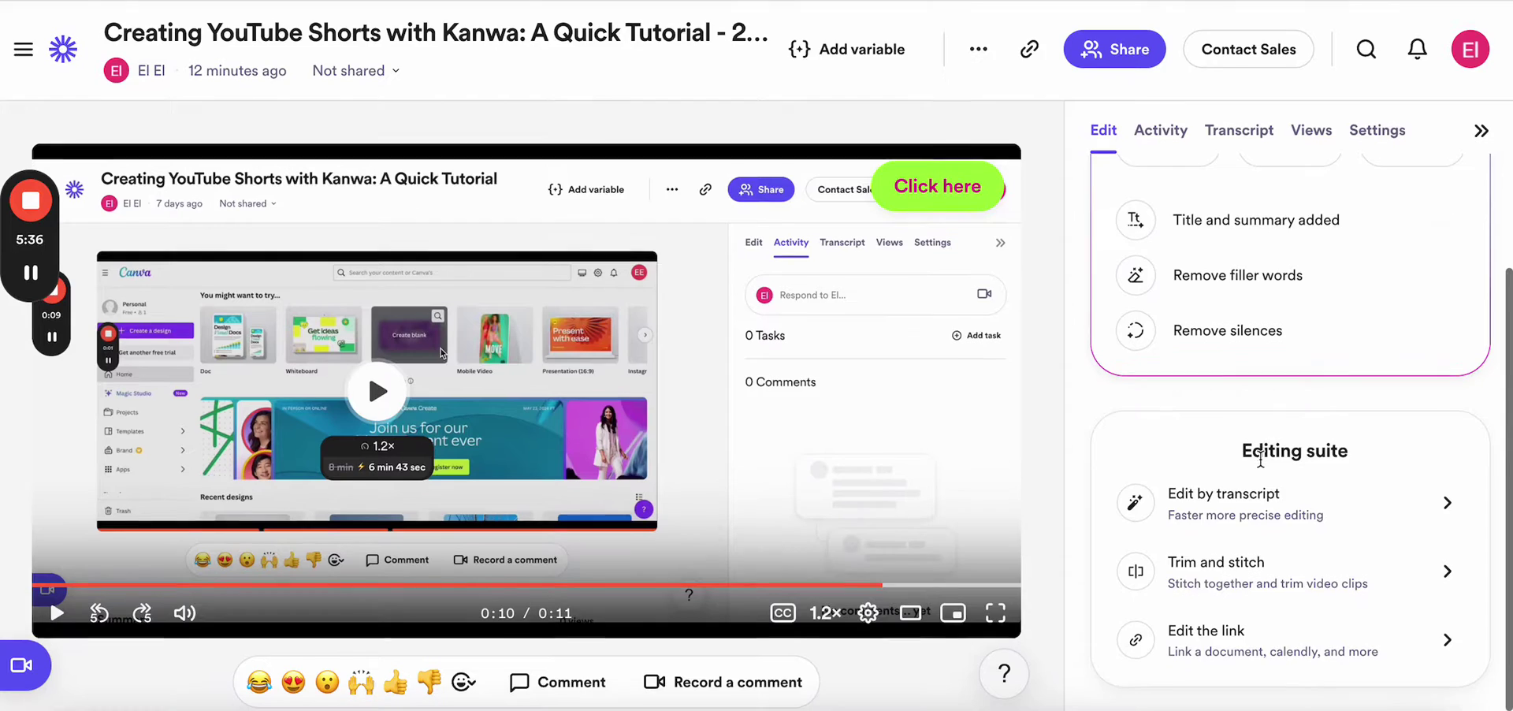